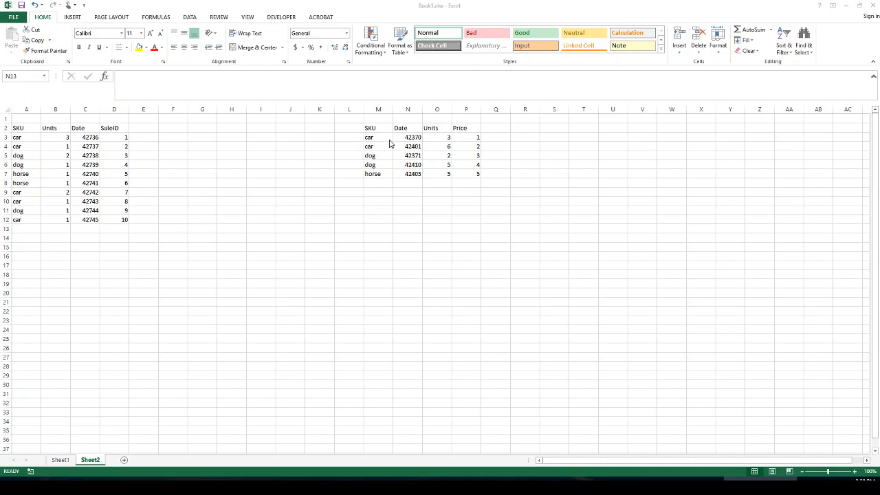
Format the dates in N3:N7 of the purchase data as Short Date
{"action": "left_click_drag", "start_coordinate": [417, 141], "coordinate": [414, 175]}
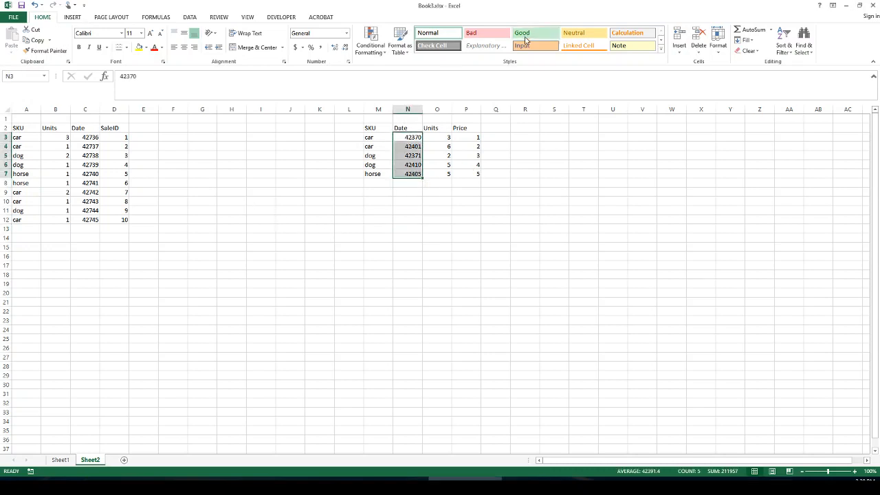
{"action": "left_click", "coordinate": [346, 33]}
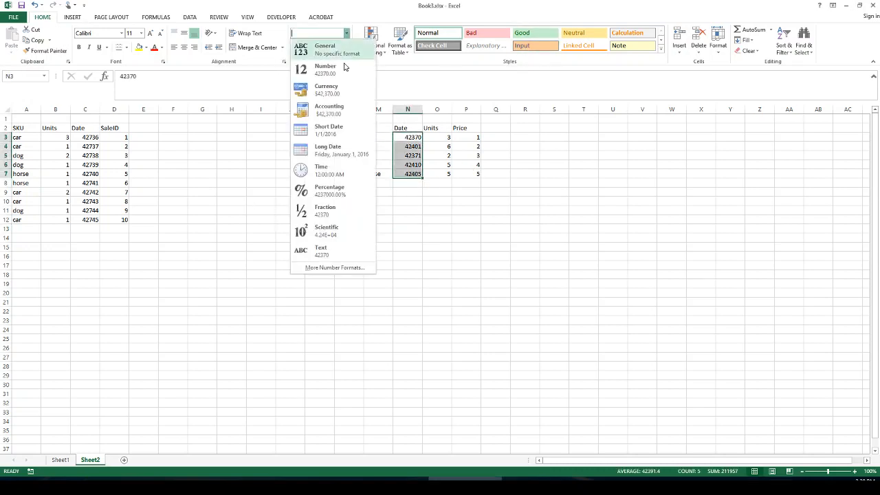
{"action": "left_click", "coordinate": [335, 130]}
{"action": "left_click", "coordinate": [427, 200]}
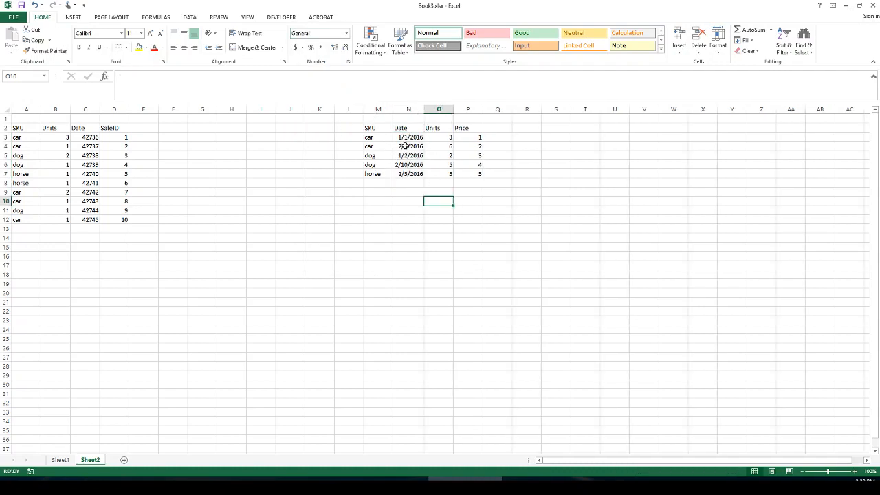
Apply the Accounting dollar format to the Price values in P3:P7
{"action": "left_click", "coordinate": [437, 139]}
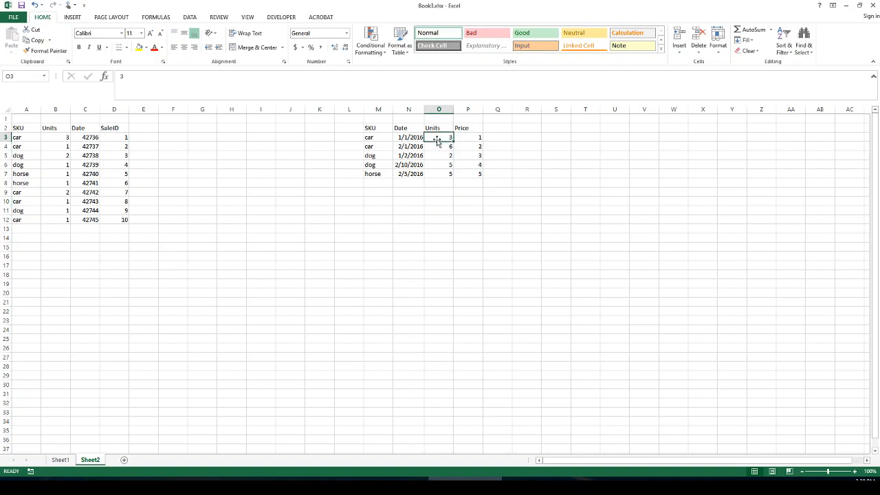
{"action": "left_click", "coordinate": [469, 139]}
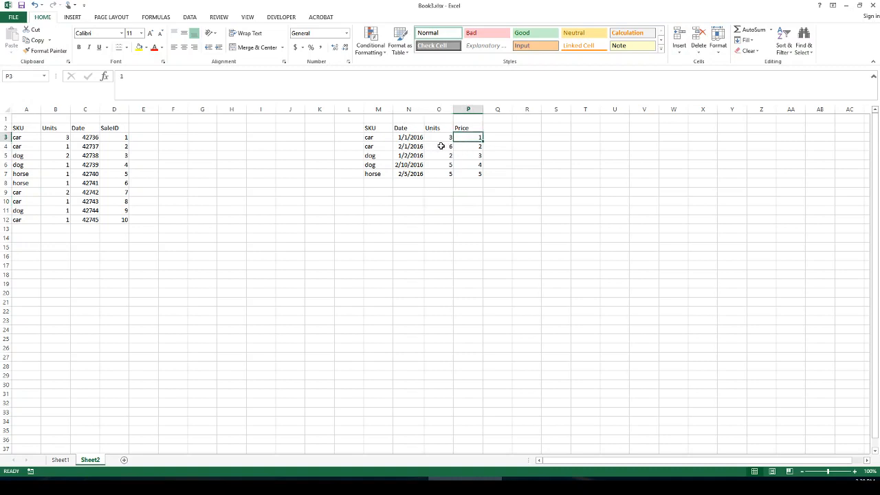
{"action": "left_click", "coordinate": [445, 145]}
{"action": "left_click_drag", "start_coordinate": [474, 139], "coordinate": [475, 172]}
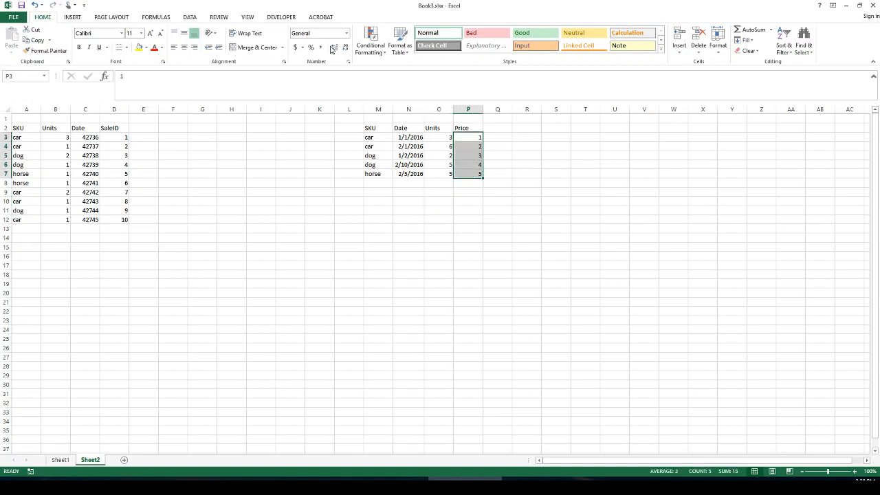
{"action": "left_click", "coordinate": [296, 48]}
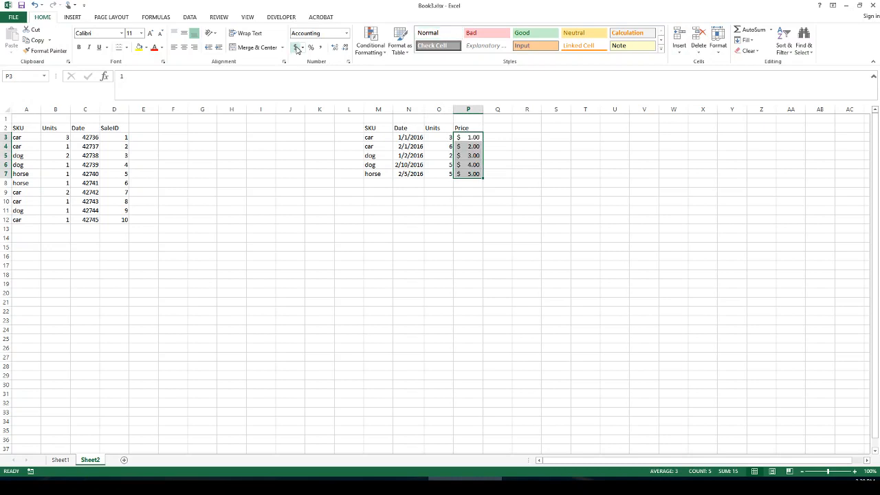
{"action": "left_click", "coordinate": [469, 155]}
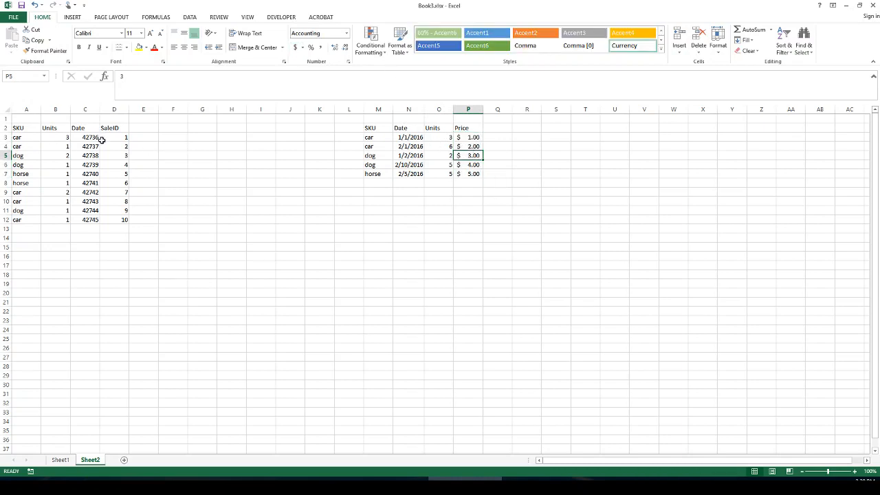
Merge and center A1:D1 above the sales data and enter the title "Sales"
{"action": "left_click_drag", "start_coordinate": [66, 156], "coordinate": [76, 155]}
{"action": "left_click", "coordinate": [26, 128]}
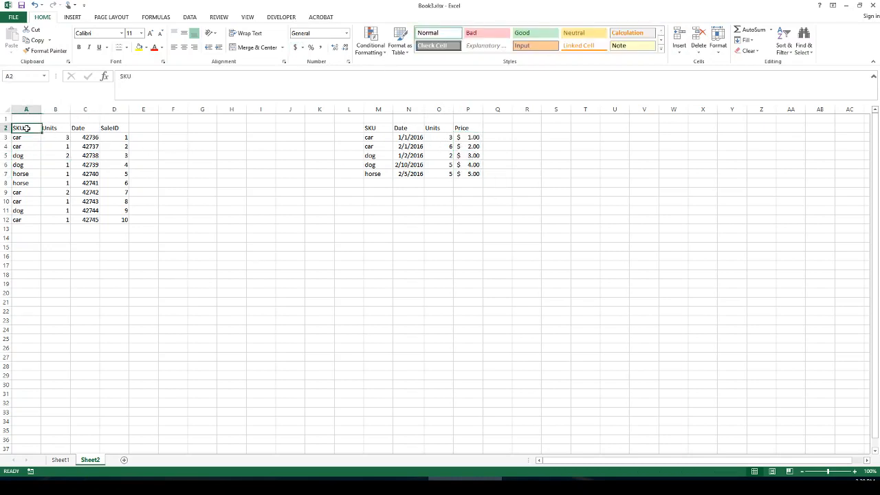
{"action": "left_click_drag", "start_coordinate": [26, 117], "coordinate": [114, 119]}
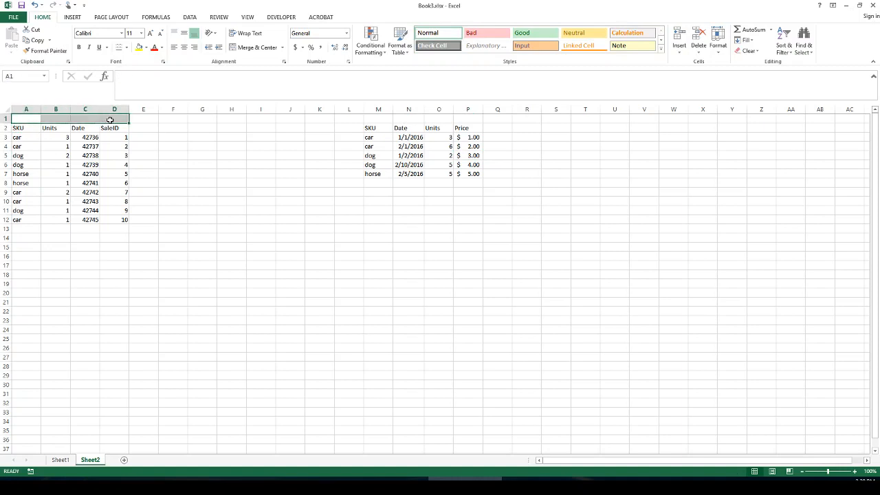
{"action": "left_click", "coordinate": [254, 47]}
{"action": "left_click", "coordinate": [179, 79]}
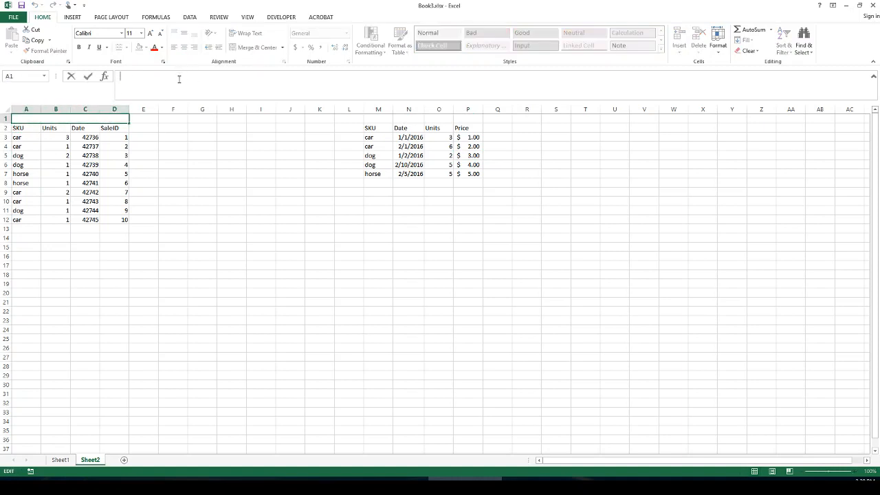
{"action": "type", "text": "Sales"}
{"action": "key", "text": "Return"}
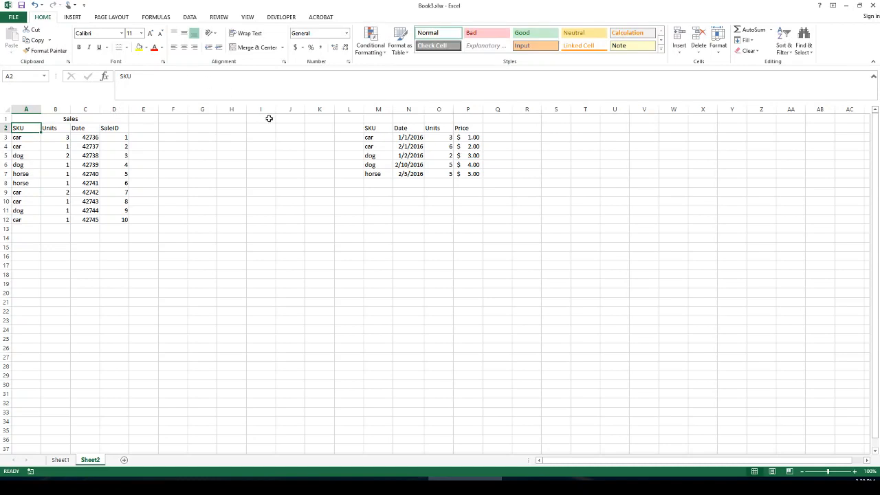
Merge and center M1:P1 above the purchase data and enter the title "Purchases"
{"action": "left_click_drag", "start_coordinate": [388, 120], "coordinate": [469, 119]}
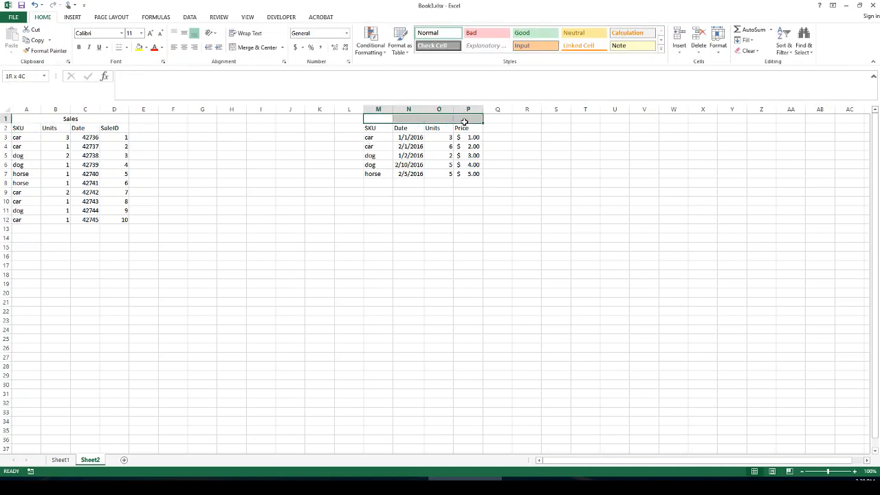
{"action": "left_click", "coordinate": [256, 47]}
{"action": "left_click", "coordinate": [173, 81]}
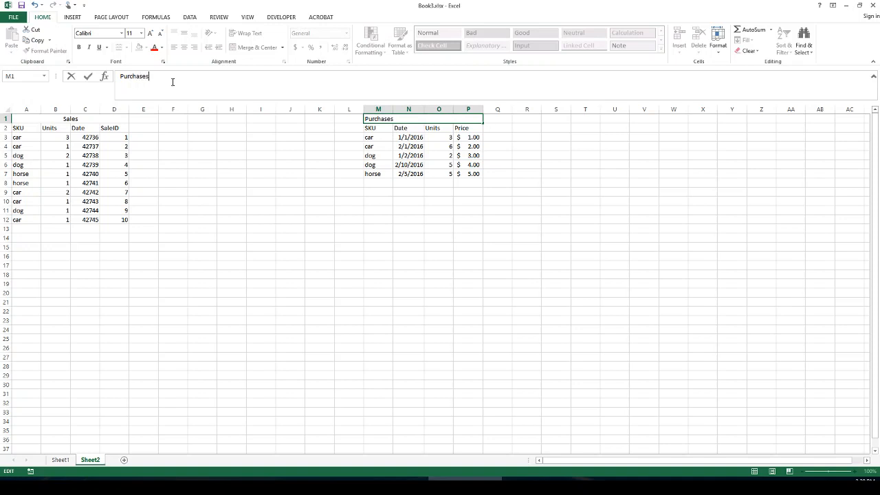
{"action": "key", "text": "Return"}
{"action": "left_click", "coordinate": [199, 209]}
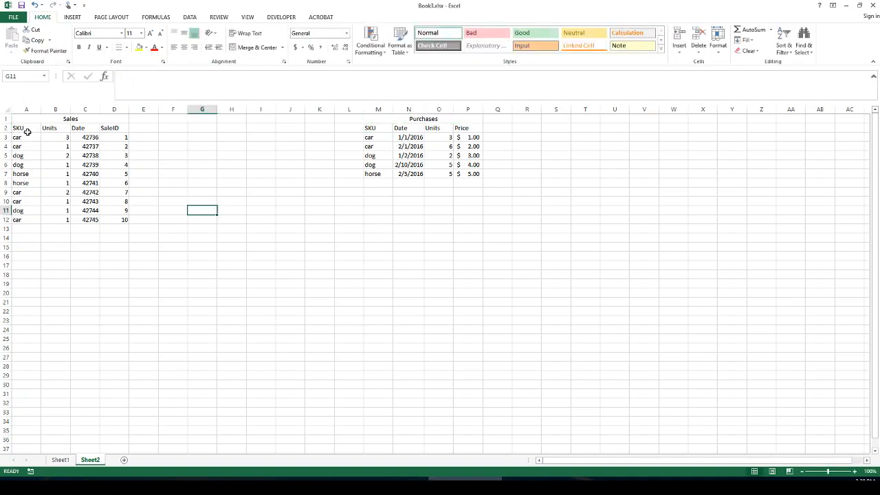
Convert the sales range A2:D12 into a table with headers
{"action": "left_click_drag", "start_coordinate": [27, 132], "coordinate": [124, 219]}
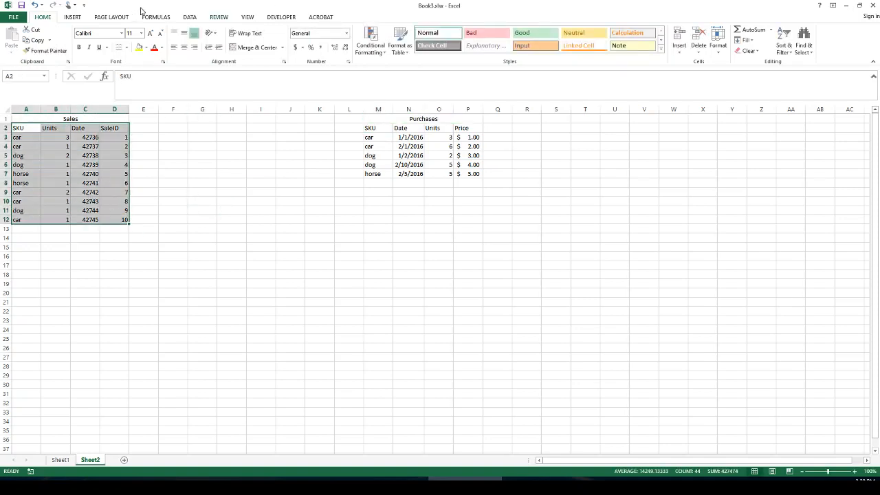
{"action": "left_click", "coordinate": [72, 17]}
{"action": "left_click", "coordinate": [78, 40]}
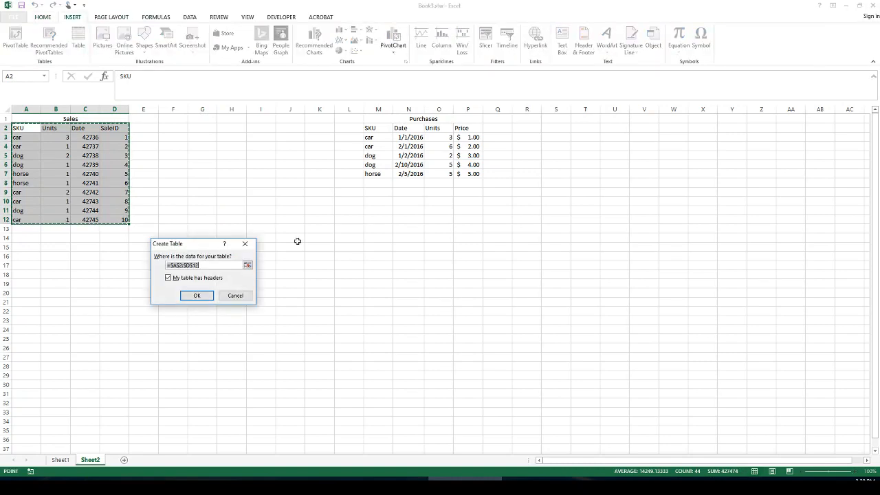
{"action": "left_click", "coordinate": [203, 296]}
{"action": "left_click", "coordinate": [396, 213]}
Convert the purchase range M2:P7 into a table with headers
{"action": "left_click_drag", "start_coordinate": [369, 131], "coordinate": [472, 173]}
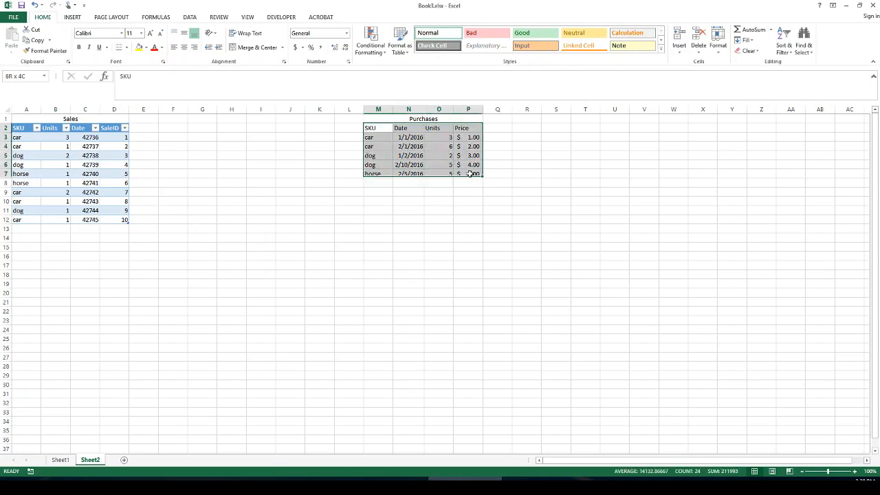
{"action": "left_click", "coordinate": [72, 16]}
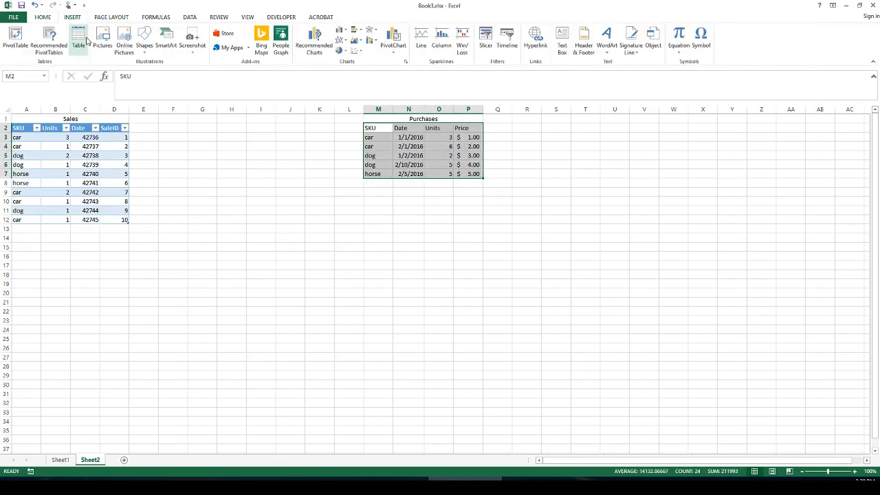
{"action": "left_click", "coordinate": [78, 40]}
{"action": "left_click", "coordinate": [197, 296]}
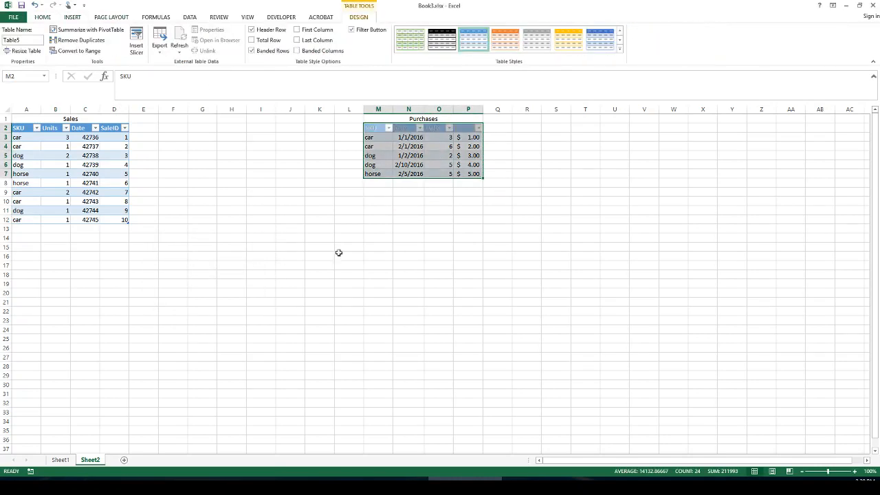
{"action": "left_click", "coordinate": [411, 266]}
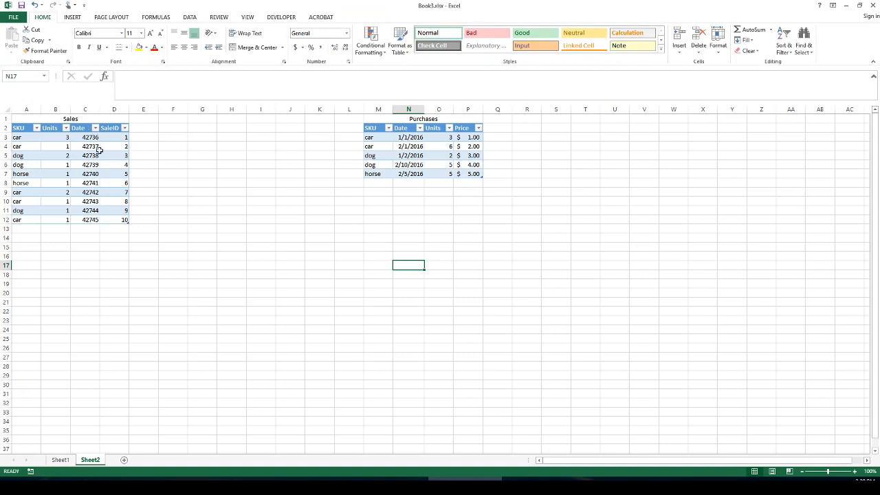
Move the SaleID column, including its header, to the front of the Sales table
{"action": "left_click", "coordinate": [112, 123]}
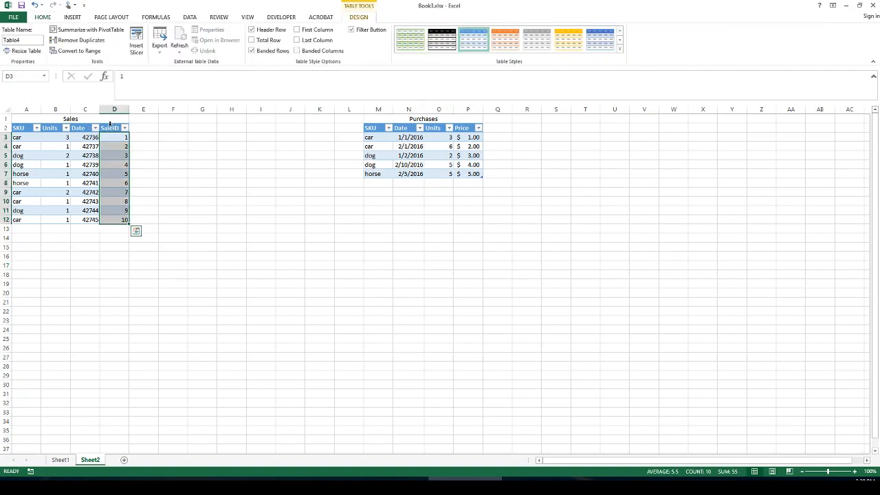
{"action": "left_click", "coordinate": [111, 124]}
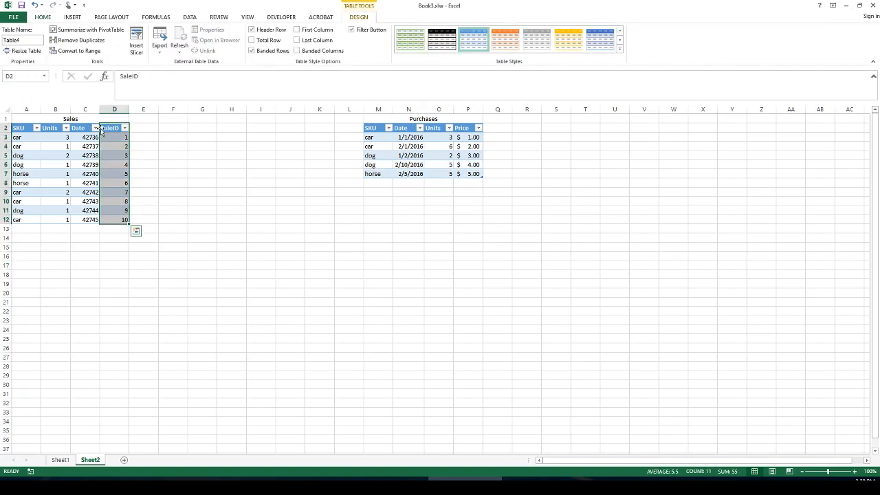
{"action": "left_click_drag", "start_coordinate": [101, 130], "coordinate": [29, 132]}
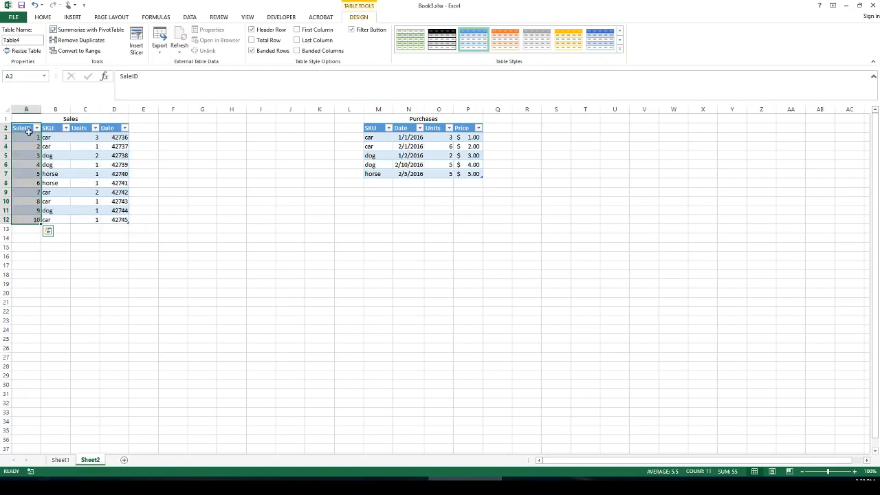
{"action": "left_click", "coordinate": [183, 193]}
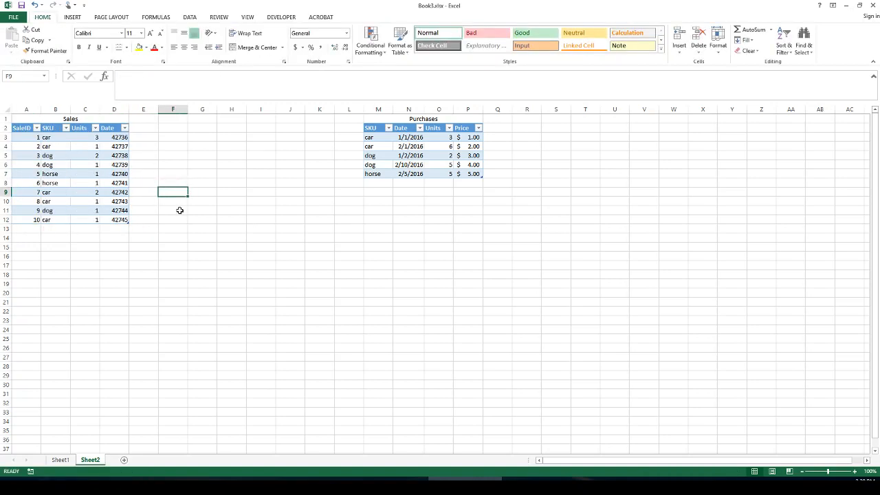
Format the Date column of the Sales table as Short Date
{"action": "left_click", "coordinate": [116, 128]}
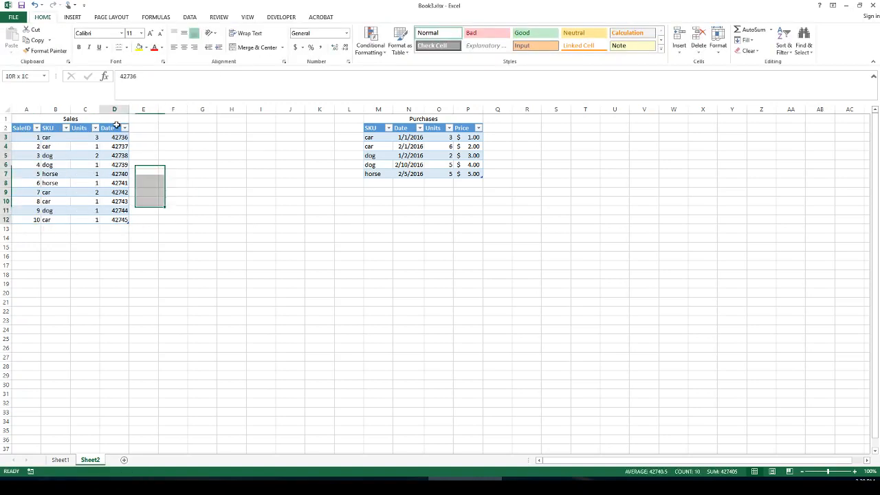
{"action": "left_click", "coordinate": [48, 19]}
{"action": "left_click", "coordinate": [347, 33]}
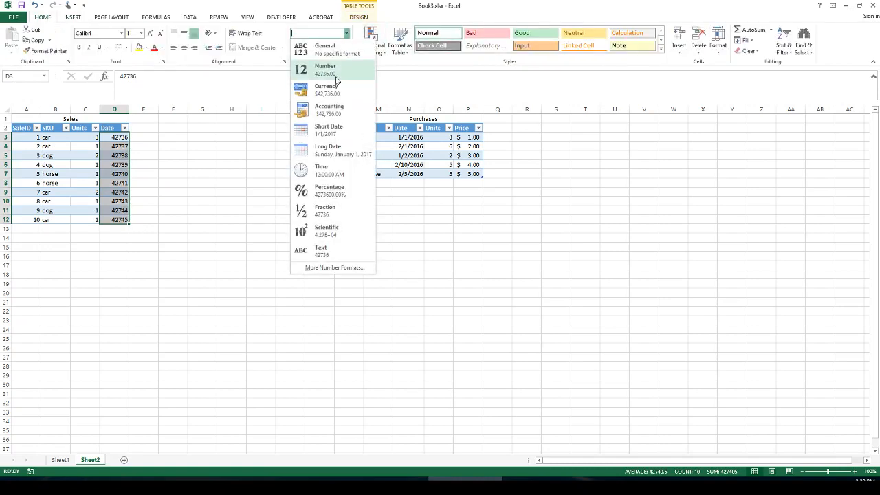
{"action": "left_click", "coordinate": [330, 130]}
{"action": "left_click", "coordinate": [230, 192]}
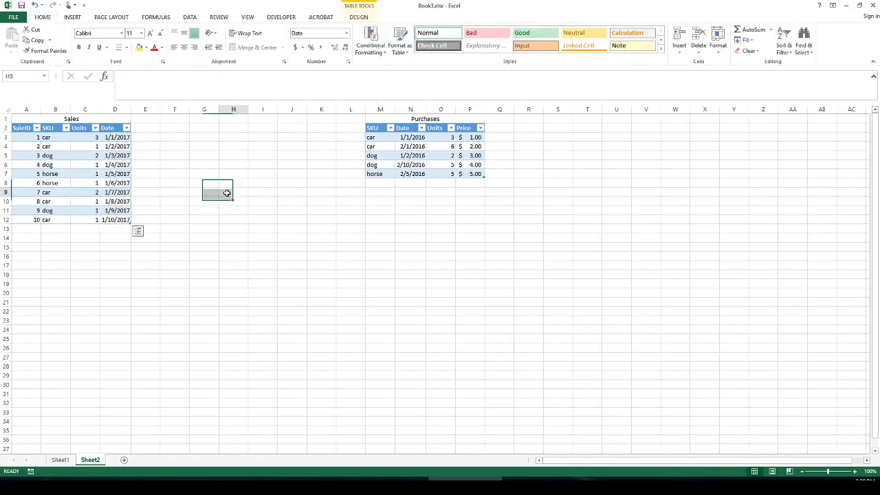
Move the Date column of the Sales table so it sits directly after SaleID
{"action": "left_click", "coordinate": [114, 123]}
{"action": "left_click", "coordinate": [115, 123]}
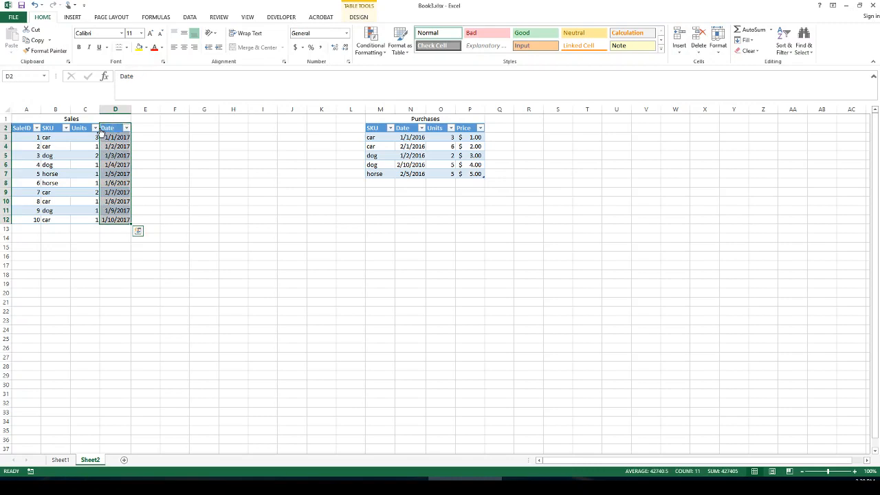
{"action": "left_click_drag", "start_coordinate": [99, 131], "coordinate": [38, 131]}
{"action": "left_click", "coordinate": [195, 190]}
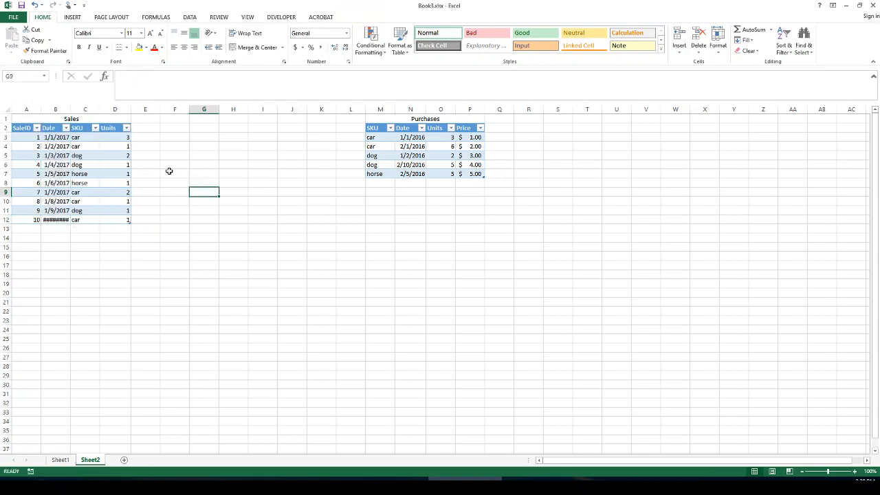
Autofit the width of column B and sort the Sales table by Date from oldest to newest
{"action": "double_click", "coordinate": [69, 110]}
{"action": "left_click", "coordinate": [231, 256]}
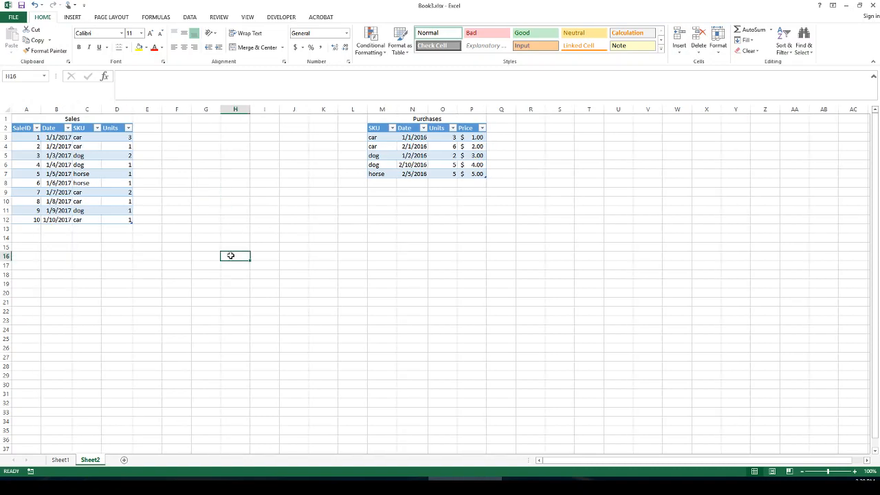
{"action": "left_click", "coordinate": [66, 128]}
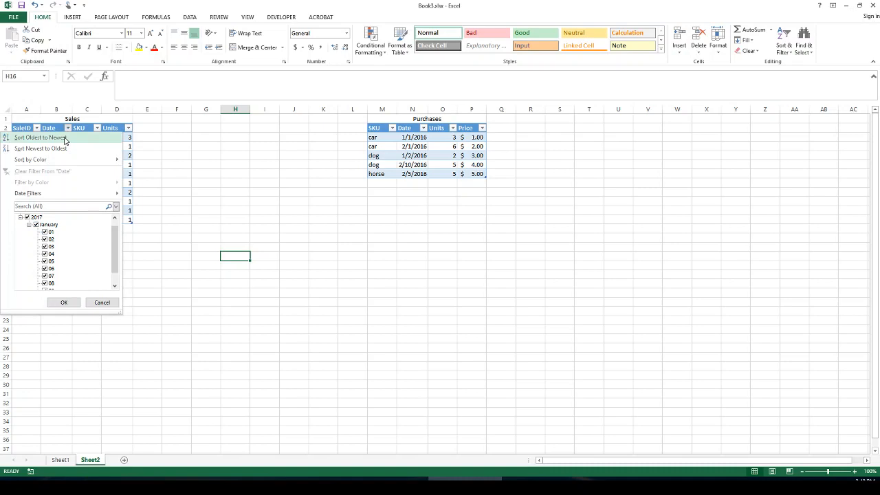
{"action": "left_click", "coordinate": [63, 137]}
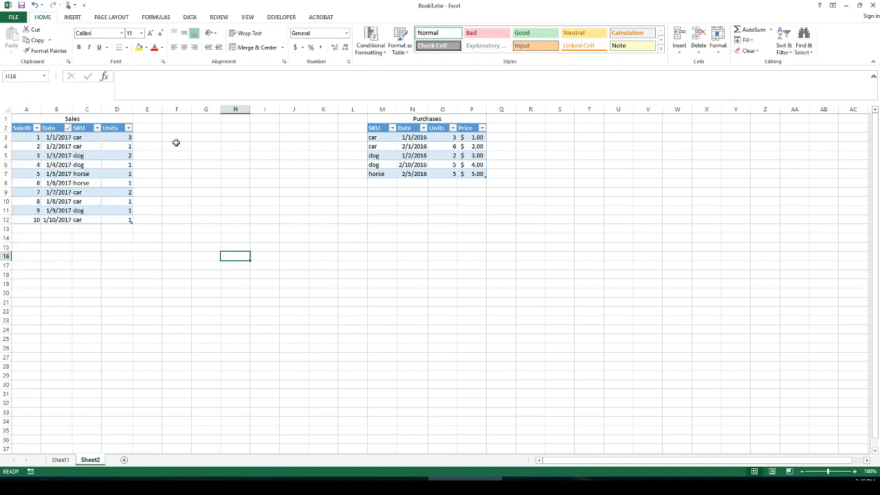
Add a Total Sales column after Units in the Sales table and autofit the width of column E
{"action": "left_click", "coordinate": [156, 127]}
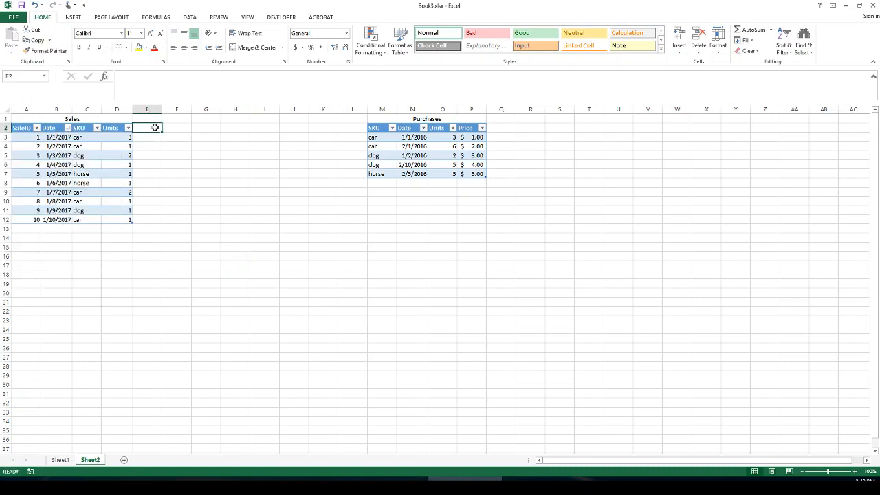
{"action": "type", "text": "Total S"}
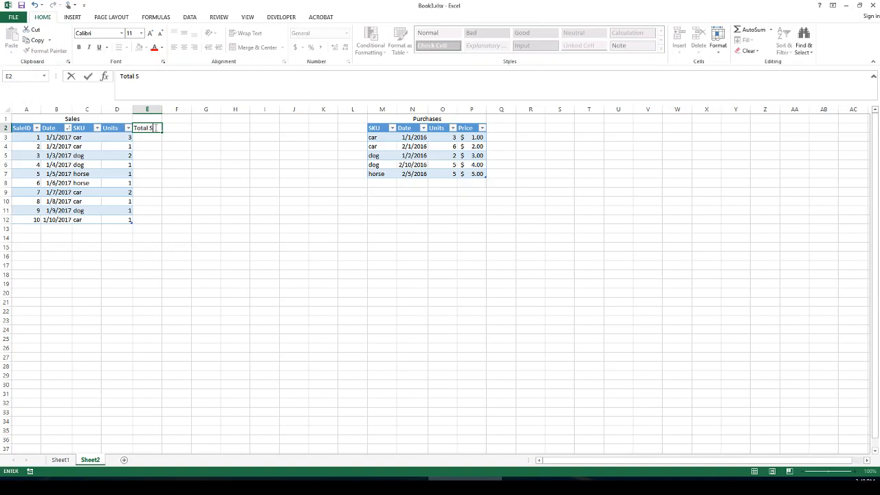
{"action": "type", "text": "ales"}
{"action": "key", "text": "Return"}
{"action": "double_click", "coordinate": [163, 109]}
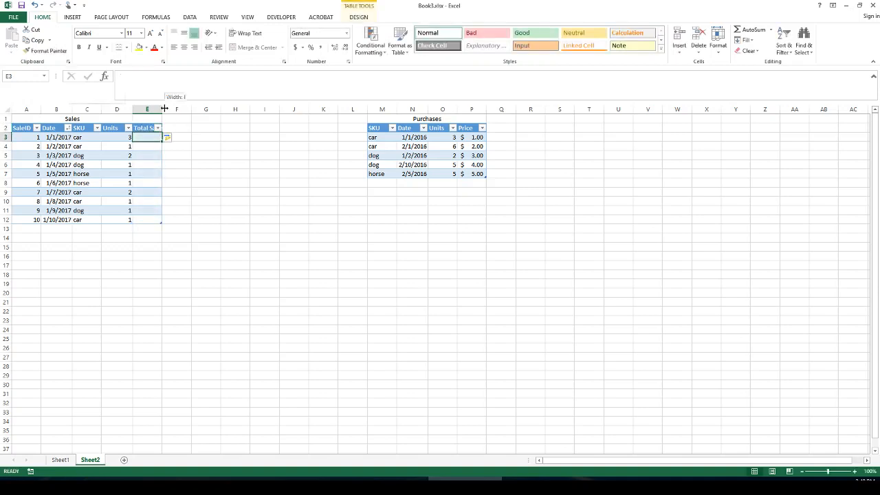
Examine the SKU, Units and Total Sales cells of individual car sales to see what each row should total
{"action": "left_click", "coordinate": [86, 137]}
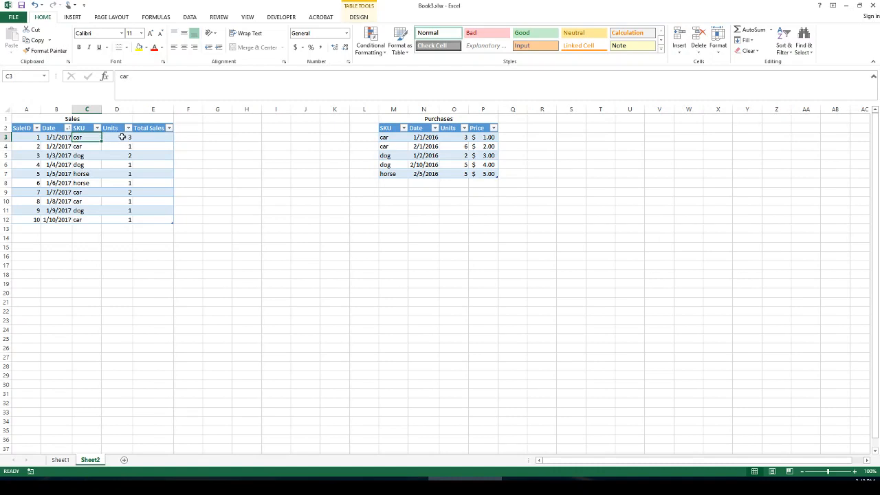
{"action": "left_click", "coordinate": [122, 137]}
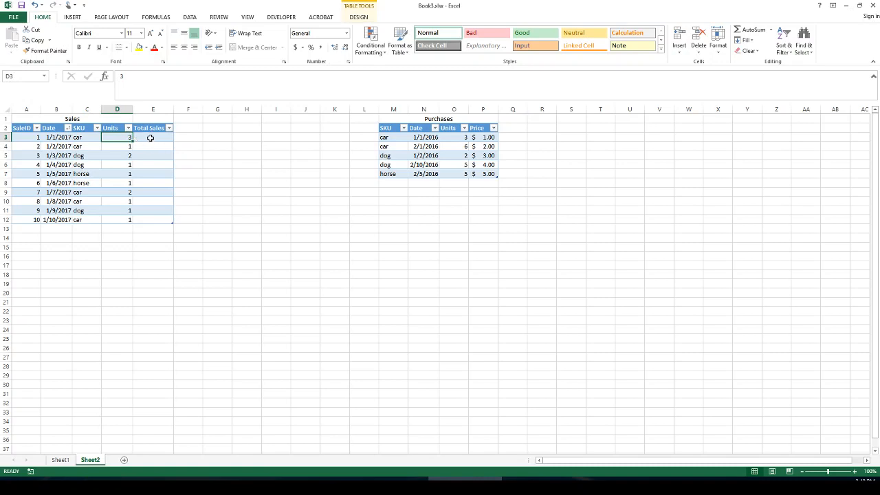
{"action": "left_click", "coordinate": [150, 137]}
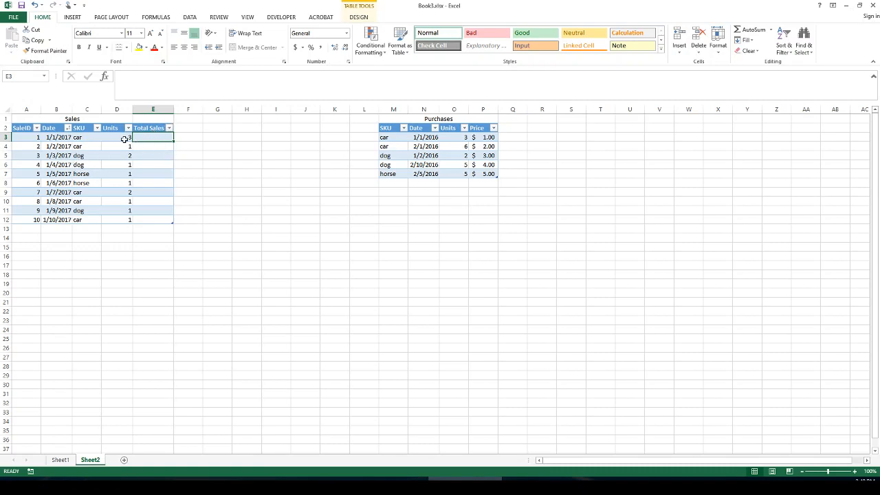
{"action": "left_click", "coordinate": [142, 146]}
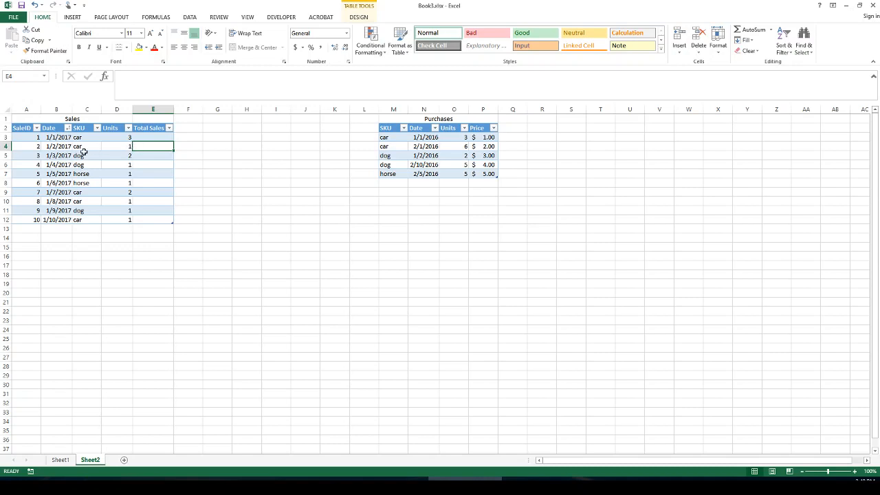
{"action": "left_click", "coordinate": [84, 148]}
{"action": "left_click", "coordinate": [120, 149]}
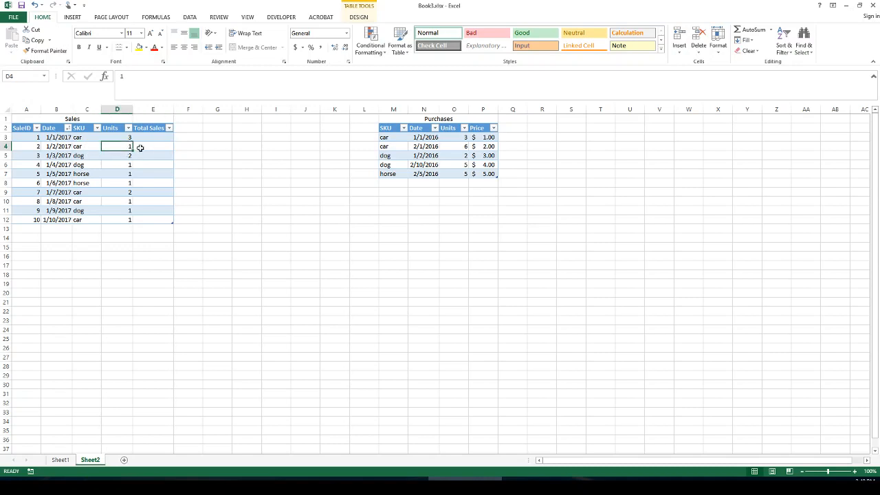
{"action": "left_click", "coordinate": [141, 146]}
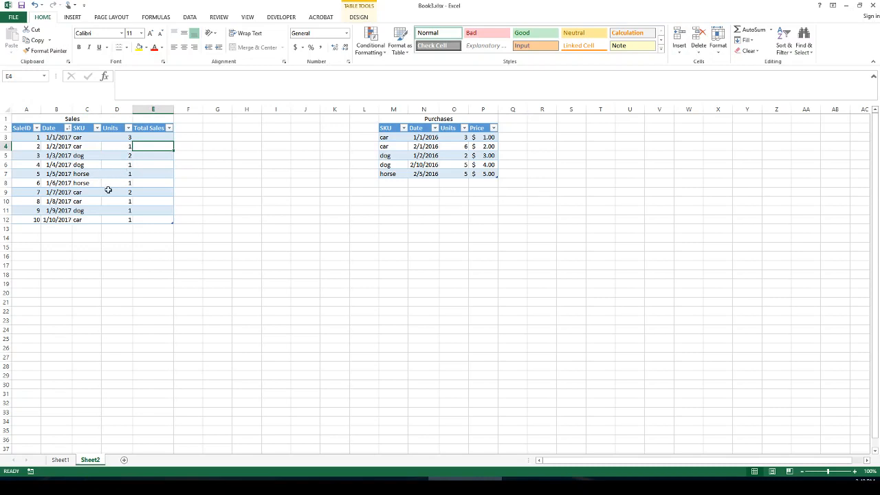
{"action": "left_click", "coordinate": [140, 193]}
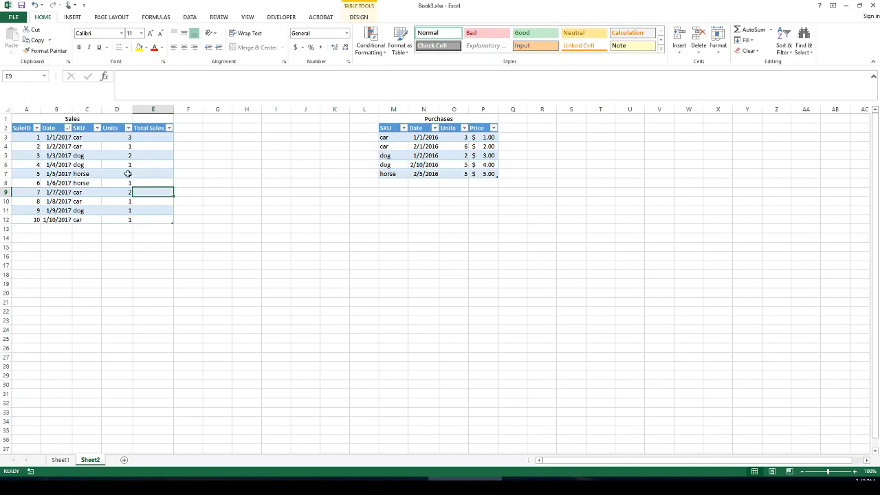
{"action": "left_click", "coordinate": [157, 137]}
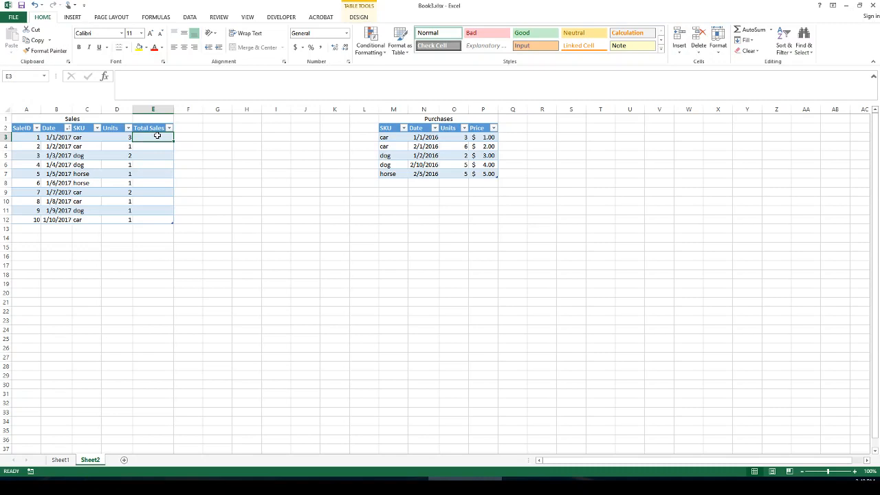
{"action": "type", "text": "=sumifs"}
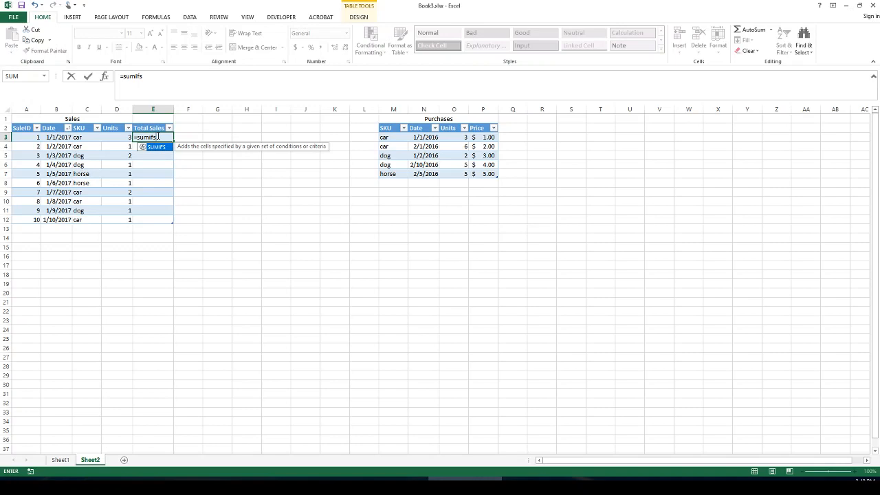
{"action": "type", "text": "("}
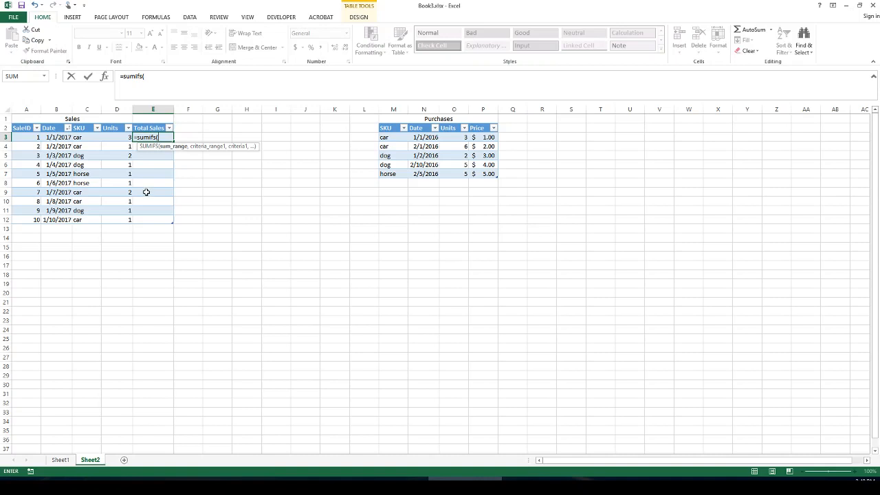
{"action": "key", "text": "BackSpace"}
{"action": "key", "text": "BackSpace"}
{"action": "key", "text": "BackSpace"}
{"action": "key", "text": "BackSpace"}
{"action": "key", "text": "BackSpace"}
{"action": "key", "text": "BackSpace"}
{"action": "key", "text": "BackSpace"}
{"action": "key", "text": "BackSpace"}
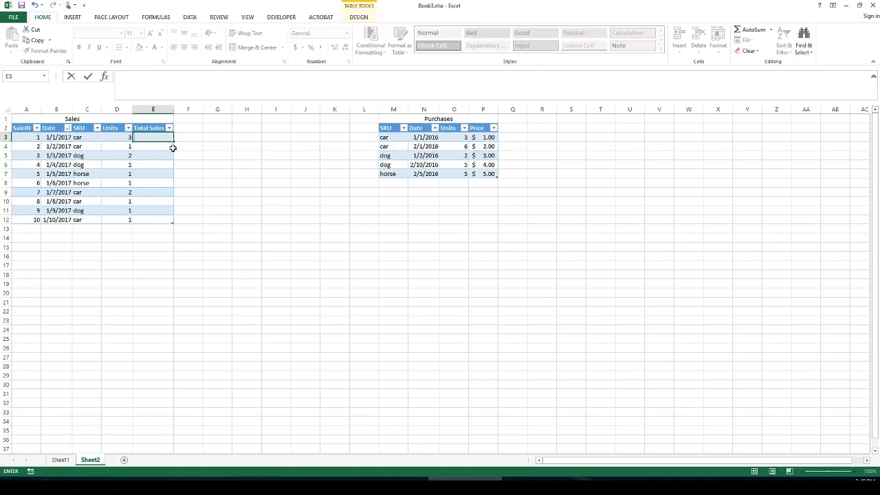
{"action": "key", "text": "Return"}
Enter the test formula =SUMIFS(Table4[Units],Table4[SKU],"car") in cell H12 to total the car units
{"action": "left_click", "coordinate": [245, 220]}
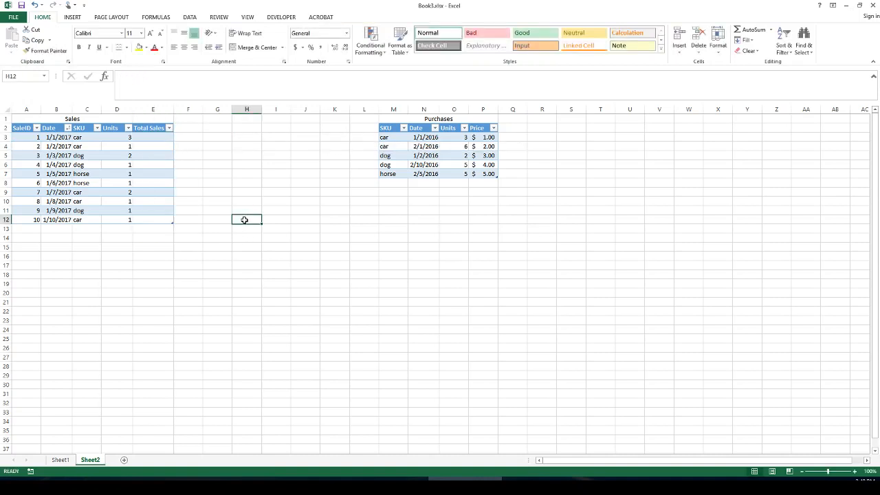
{"action": "type", "text": "=sumifs("}
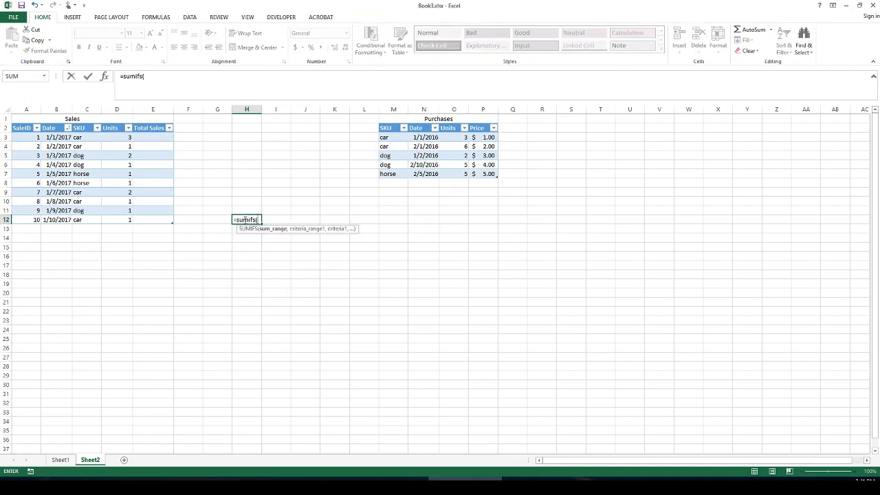
{"action": "left_click", "coordinate": [117, 123]}
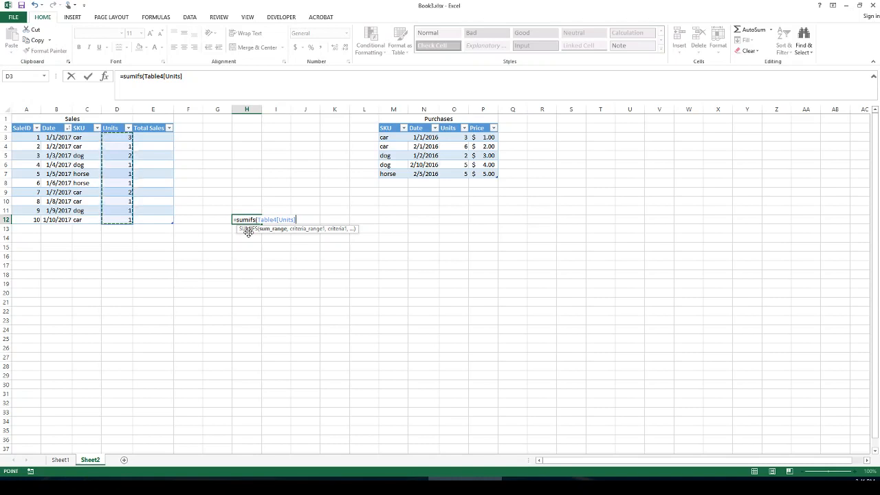
{"action": "type", "text": ","}
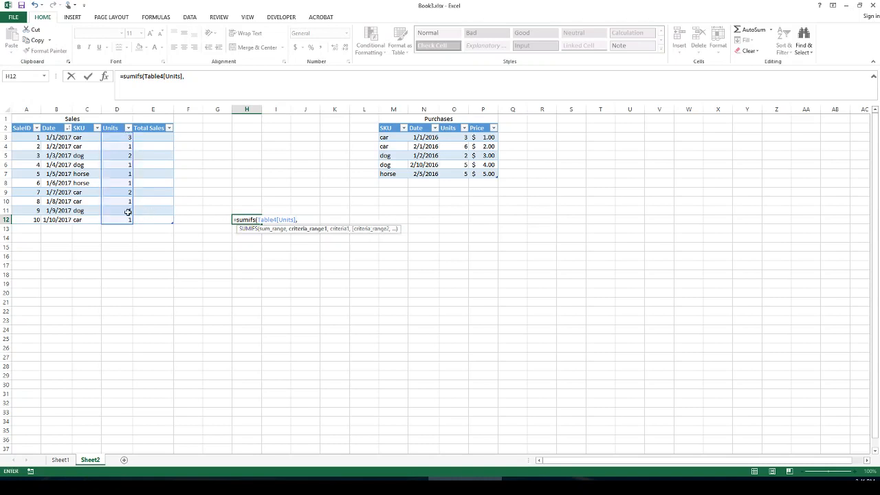
{"action": "left_click", "coordinate": [88, 125]}
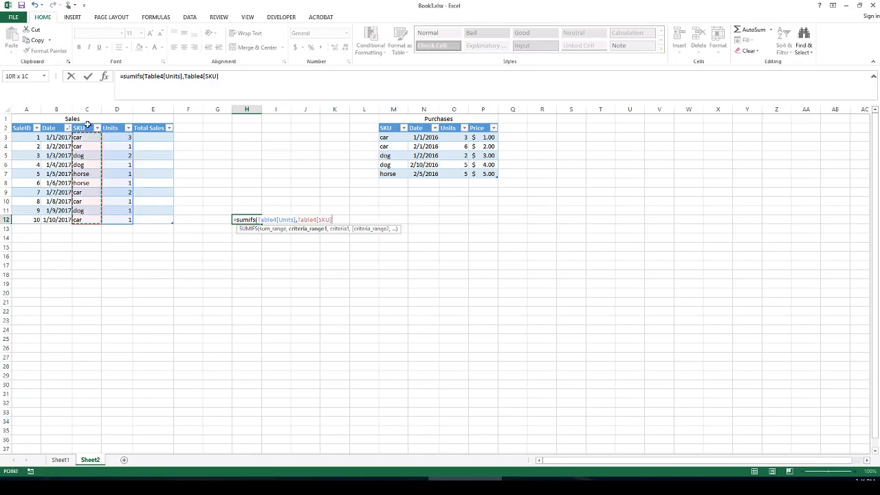
{"action": "type", "text": ","}
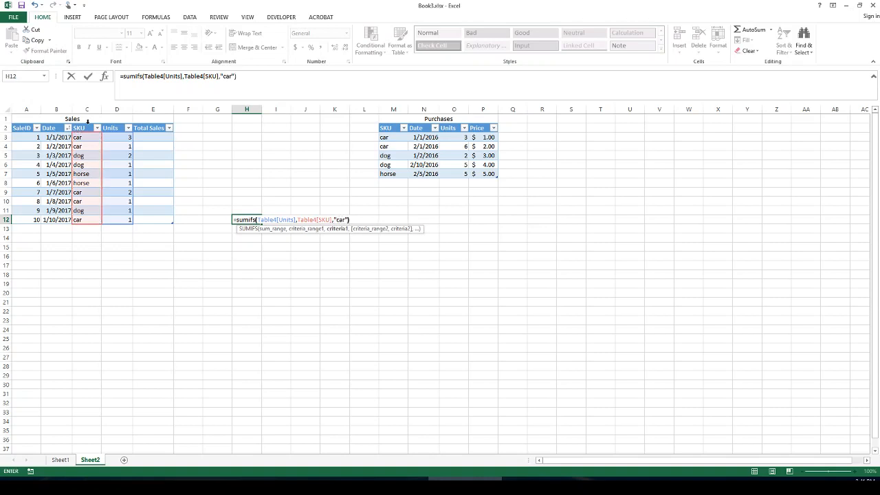
{"action": "type", "text": "\"car\")"}
{"action": "key", "text": "Return"}
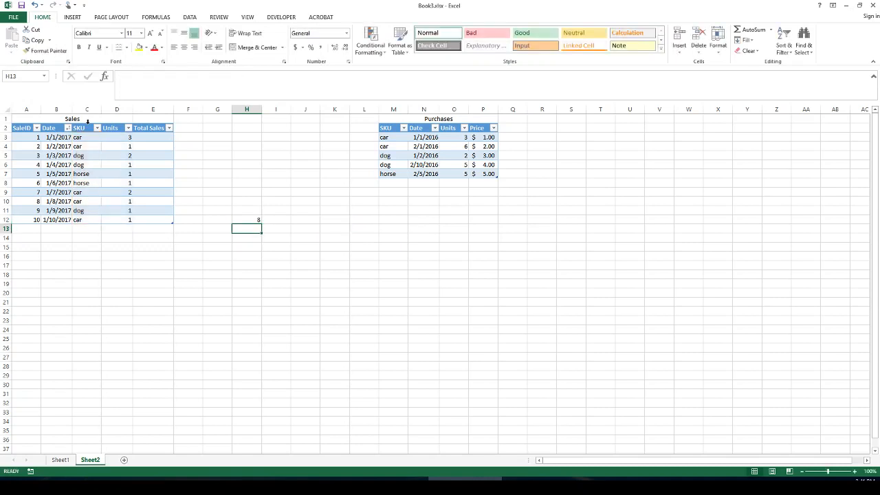
Check the SUMIFS result in H12 against the Units values of the individual car sales
{"action": "left_click", "coordinate": [248, 219]}
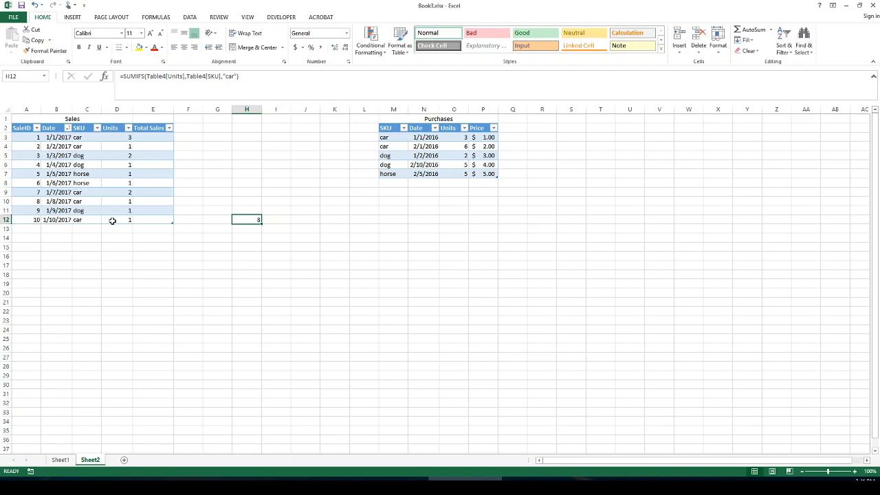
{"action": "left_click", "coordinate": [113, 221]}
{"action": "left_click", "coordinate": [112, 202]}
{"action": "left_click", "coordinate": [120, 193]}
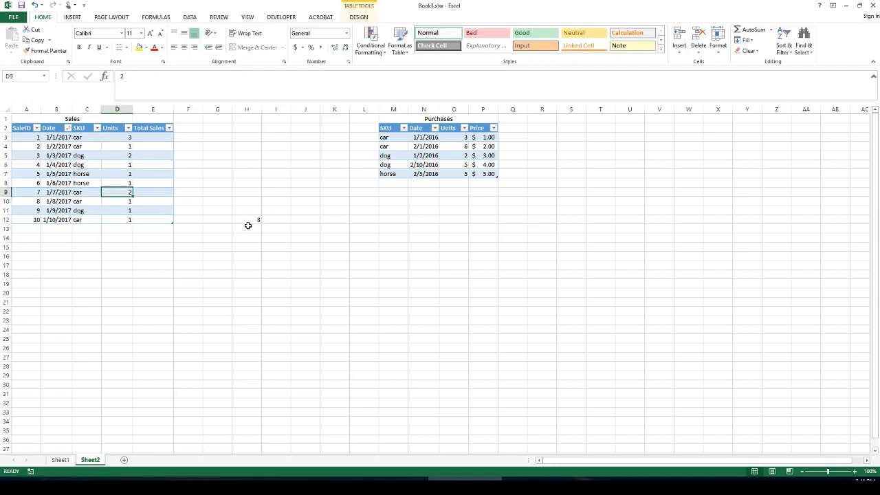
Examine the sum range, criteria range and criterion arguments of the SUMIFS formula in H12
{"action": "left_click", "coordinate": [252, 220]}
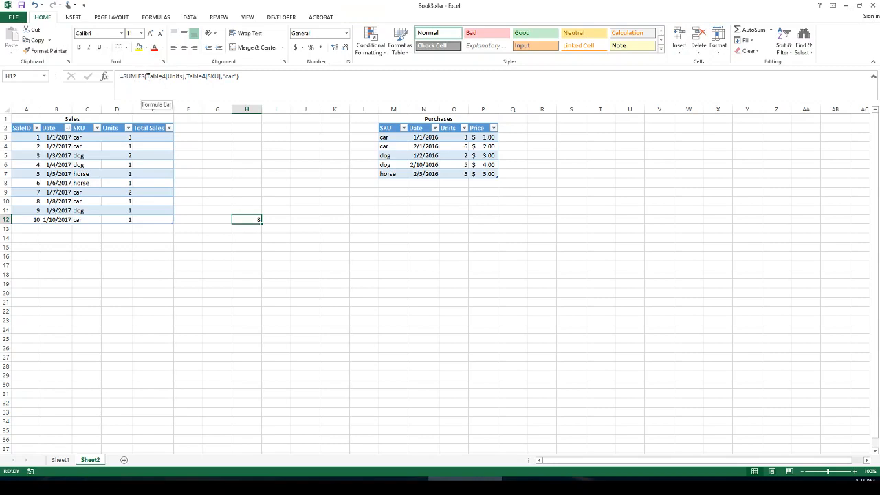
{"action": "left_click_drag", "start_coordinate": [147, 76], "coordinate": [185, 76]}
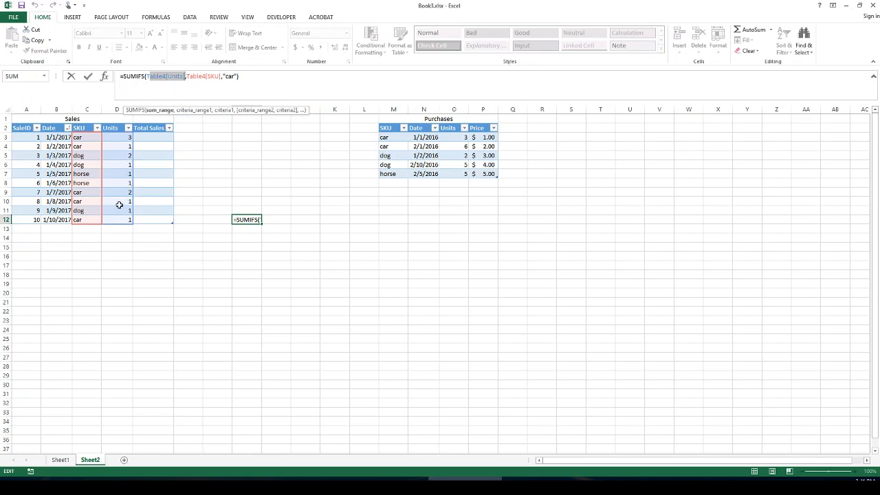
{"action": "left_click", "coordinate": [224, 76]}
{"action": "key", "text": "shift+Right"}
{"action": "key", "text": "shift+Right"}
{"action": "key", "text": "shift+Right"}
{"action": "key", "text": "shift+Right"}
{"action": "key", "text": "shift+Right"}
{"action": "key", "text": "shift+Right"}
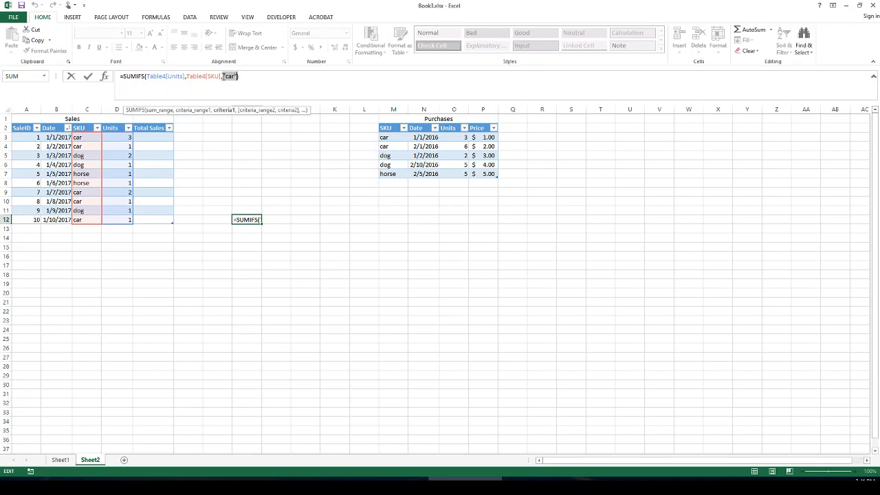
{"action": "left_click_drag", "start_coordinate": [189, 76], "coordinate": [220, 76]}
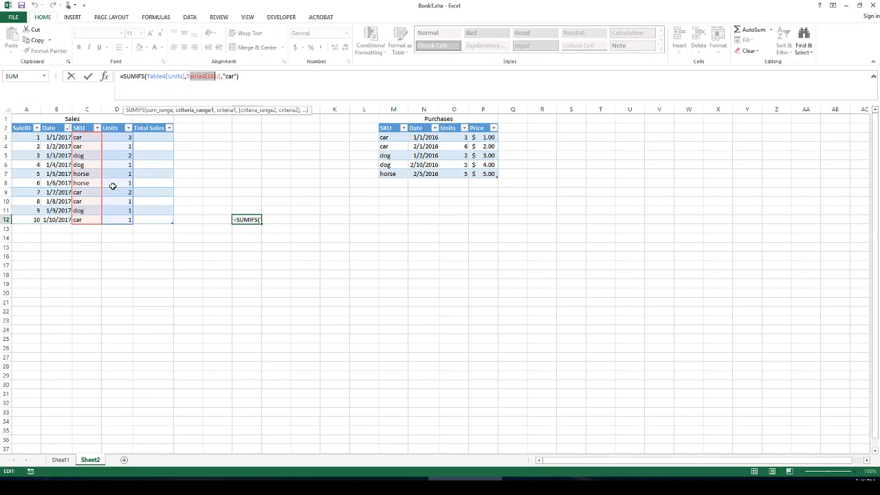
{"action": "left_click", "coordinate": [251, 79]}
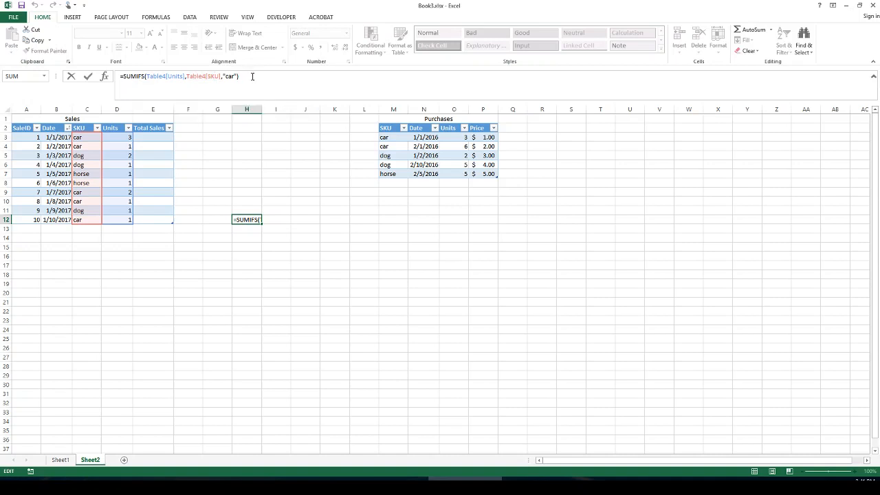
{"action": "key", "text": "Return"}
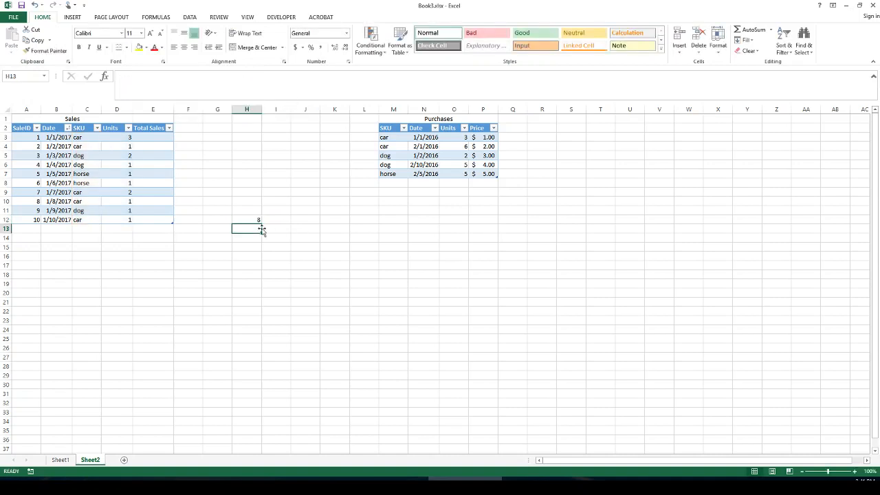
Examine which earlier Units cells each of the last Total Sales rows should sum, working up from row 12
{"action": "left_click", "coordinate": [151, 217]}
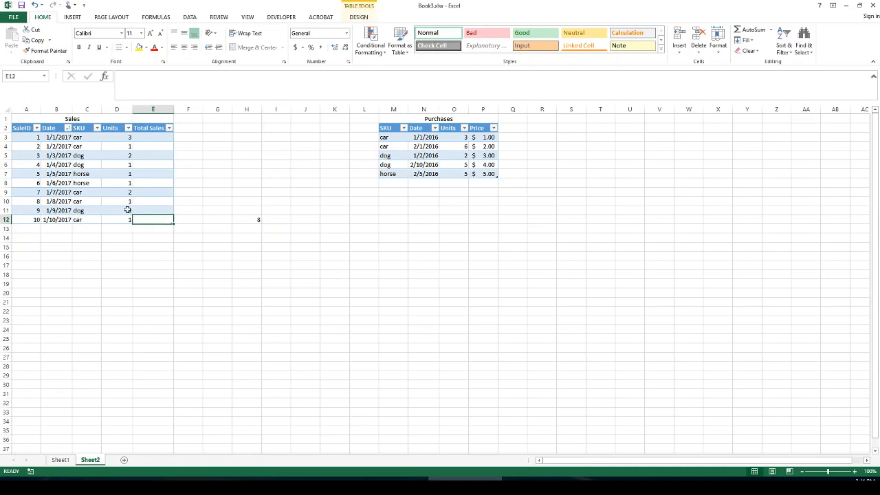
{"action": "left_click_drag", "start_coordinate": [127, 210], "coordinate": [127, 137]}
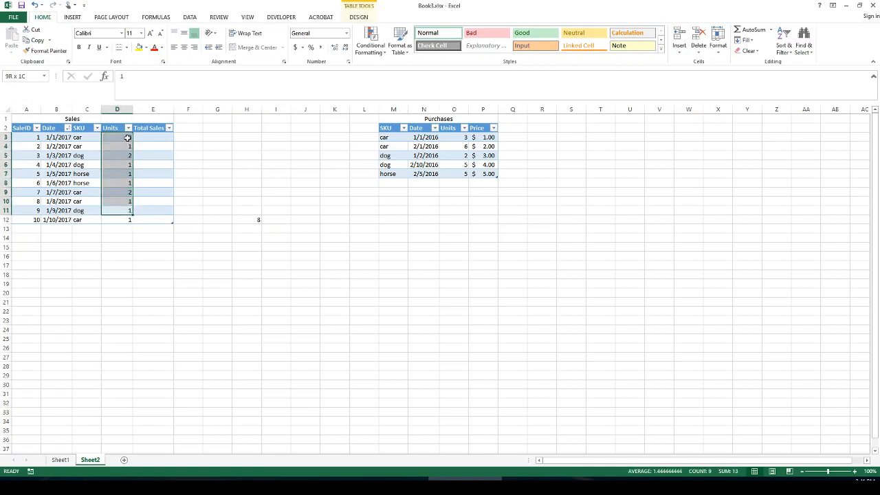
{"action": "left_click", "coordinate": [155, 220]}
{"action": "left_click_drag", "start_coordinate": [129, 207], "coordinate": [118, 137]}
{"action": "left_click", "coordinate": [151, 211]}
{"action": "left_click_drag", "start_coordinate": [123, 200], "coordinate": [130, 137]}
{"action": "left_click", "coordinate": [147, 201]}
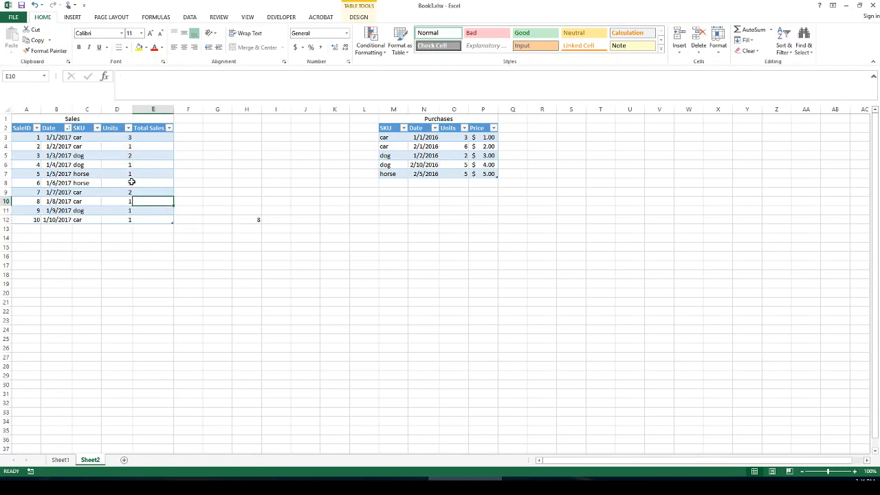
{"action": "left_click_drag", "start_coordinate": [127, 191], "coordinate": [129, 145]}
Delete the test SUMIFS formula from cell H12
{"action": "left_click", "coordinate": [244, 223]}
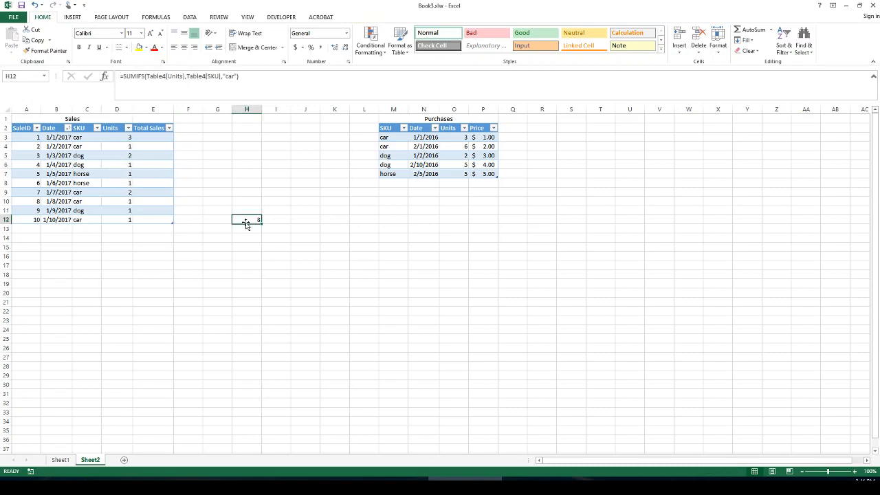
{"action": "key", "text": "Delete"}
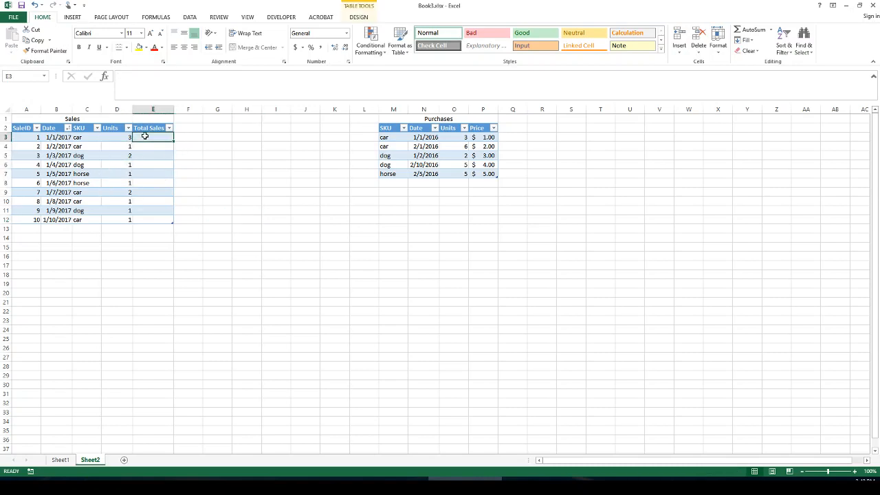
Start a SUMIFS formula in Total Sales cell E3 with D3:D3 as the sum range
{"action": "type", "text": "=sumifs("}
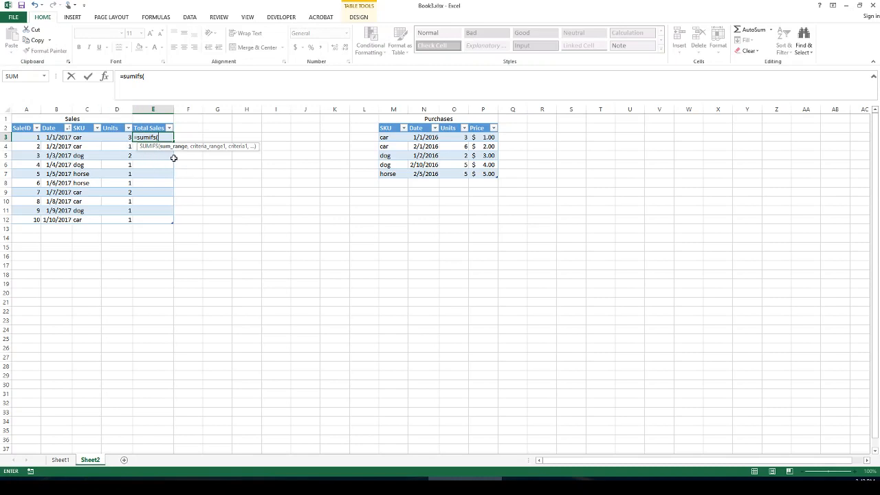
{"action": "type", "text": "D3:D3"}
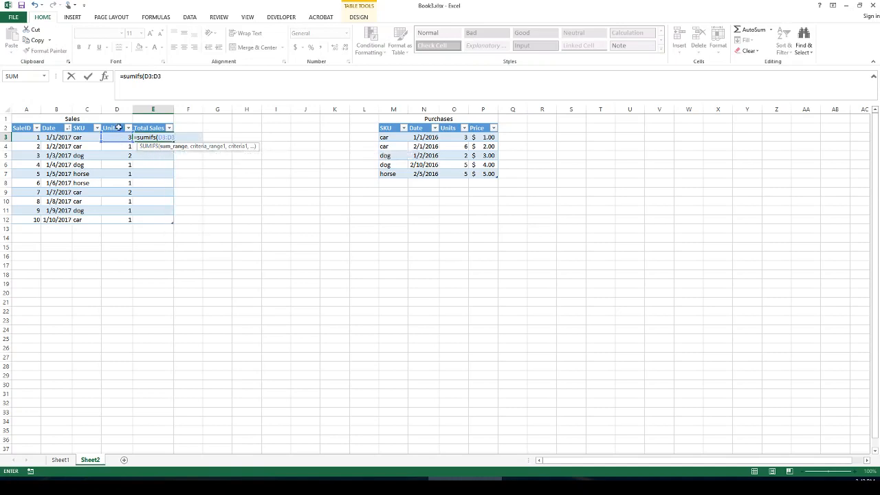
{"action": "left_click", "coordinate": [146, 76]}
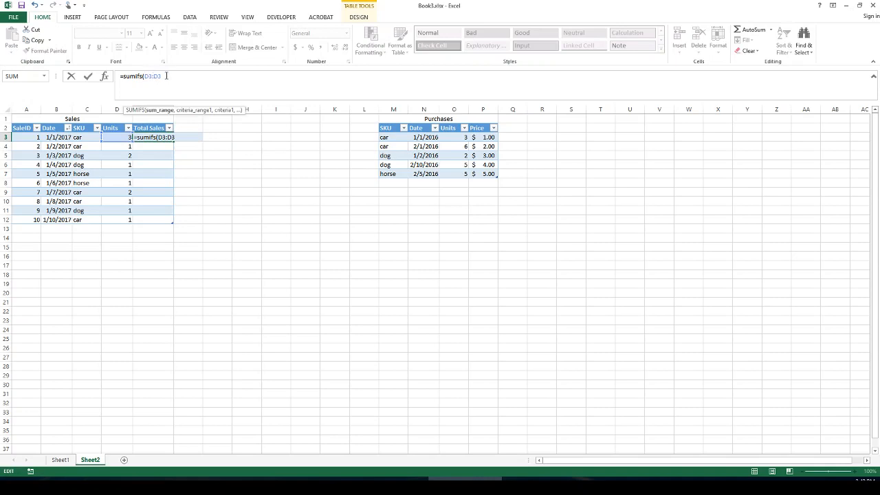
{"action": "type", "text": ","}
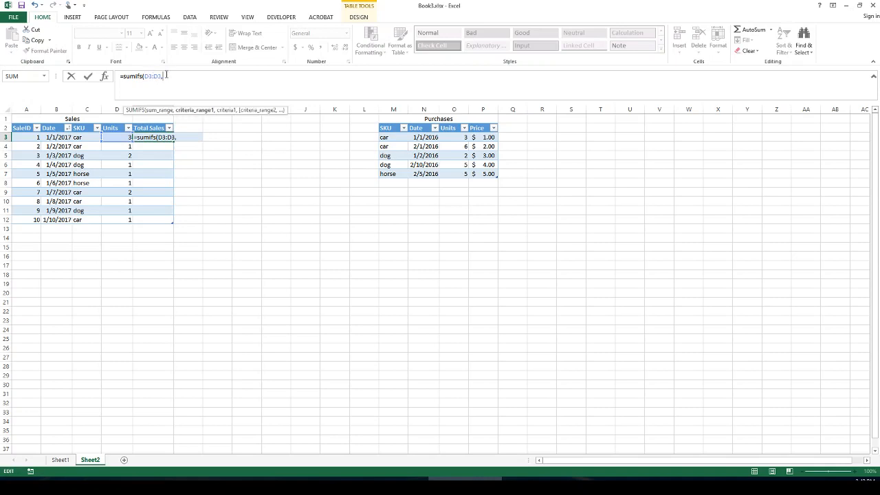
{"action": "left_click", "coordinate": [88, 137]}
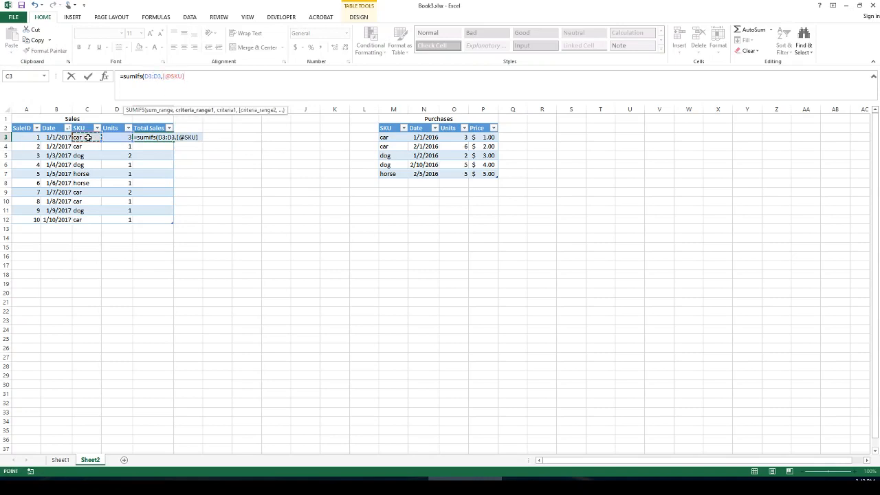
{"action": "type", "text": "C3:C3"}
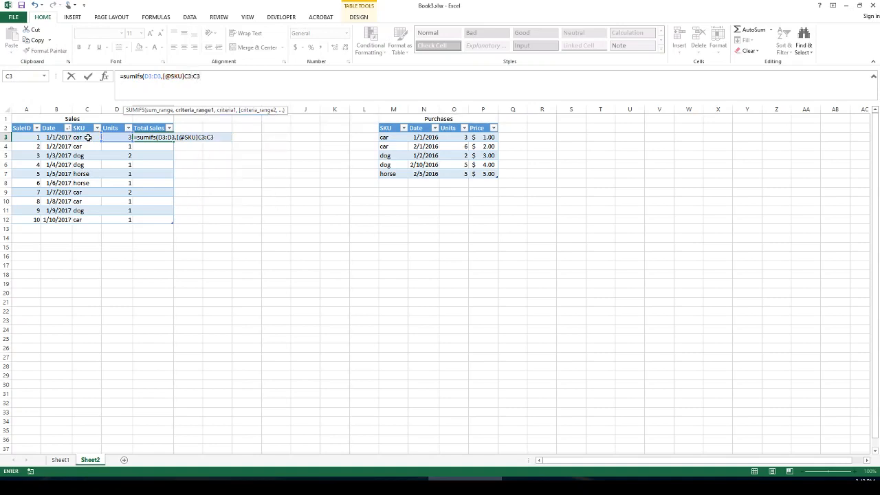
{"action": "type", "text": ","}
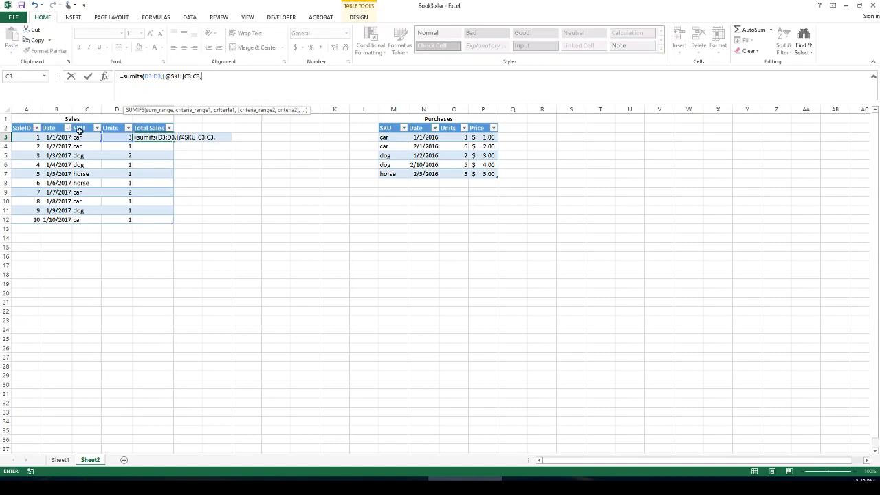
{"action": "left_click", "coordinate": [185, 76]}
{"action": "key", "text": "BackSpace"}
{"action": "key", "text": "BackSpace"}
{"action": "key", "text": "BackSpace"}
{"action": "key", "text": "BackSpace"}
{"action": "key", "text": "BackSpace"}
{"action": "key", "text": "BackSpace"}
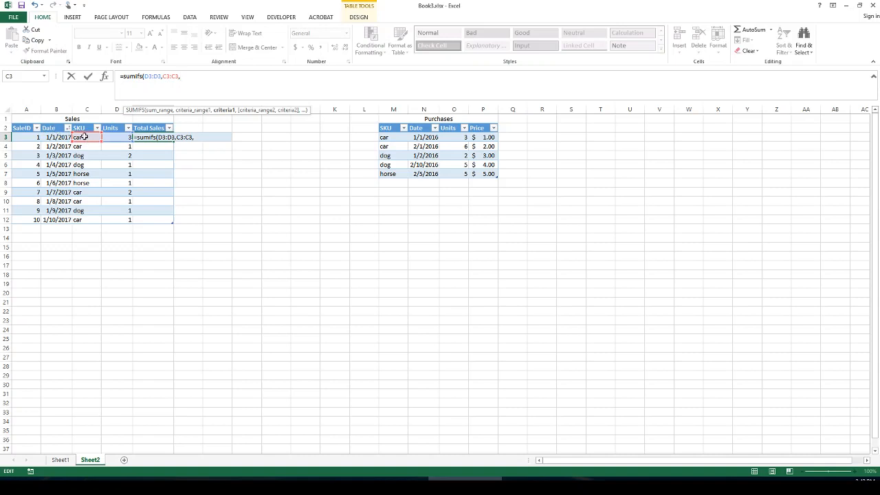
{"action": "left_click", "coordinate": [84, 137]}
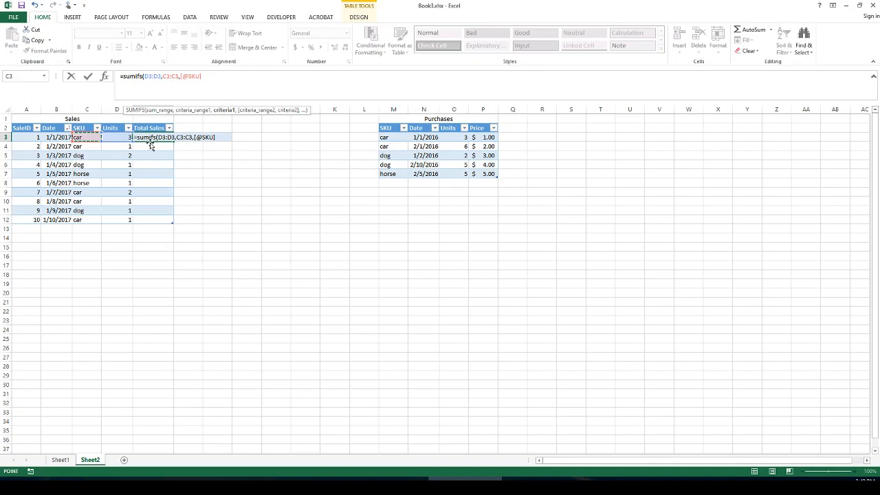
Anchor the range starts as $D$3 and $C$3 and enter the SUMIFS formula to fill the Total Sales column
{"action": "left_click", "coordinate": [147, 77]}
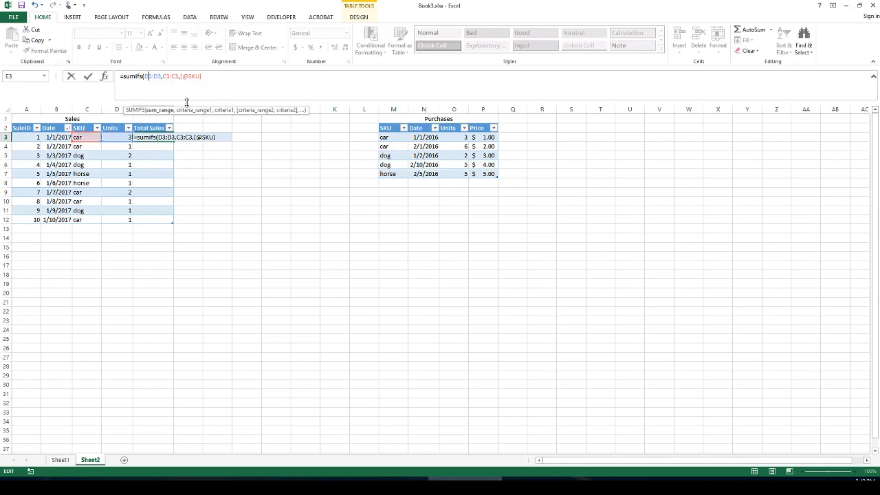
{"action": "key", "text": "F4"}
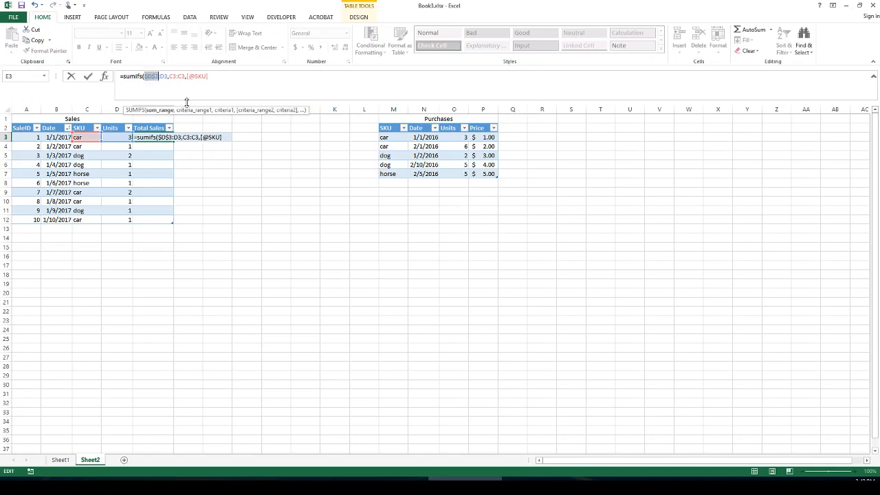
{"action": "left_click", "coordinate": [172, 75]}
{"action": "key", "text": "F4"}
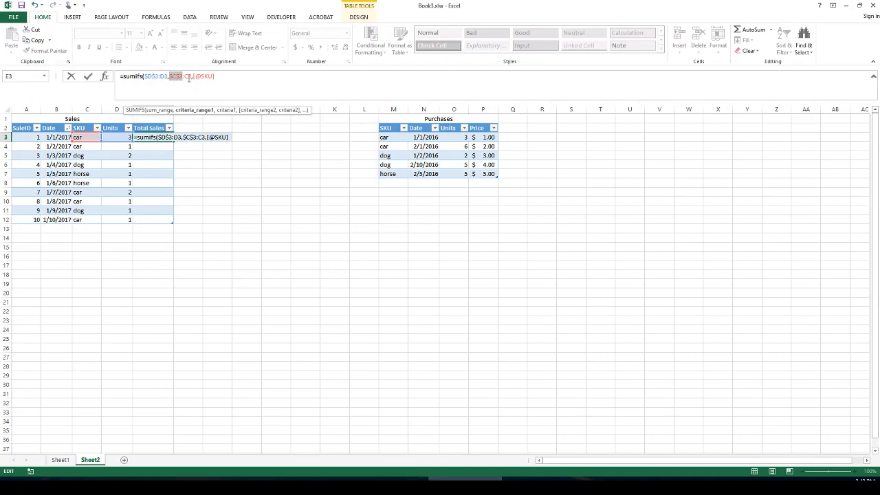
{"action": "left_click", "coordinate": [207, 77]}
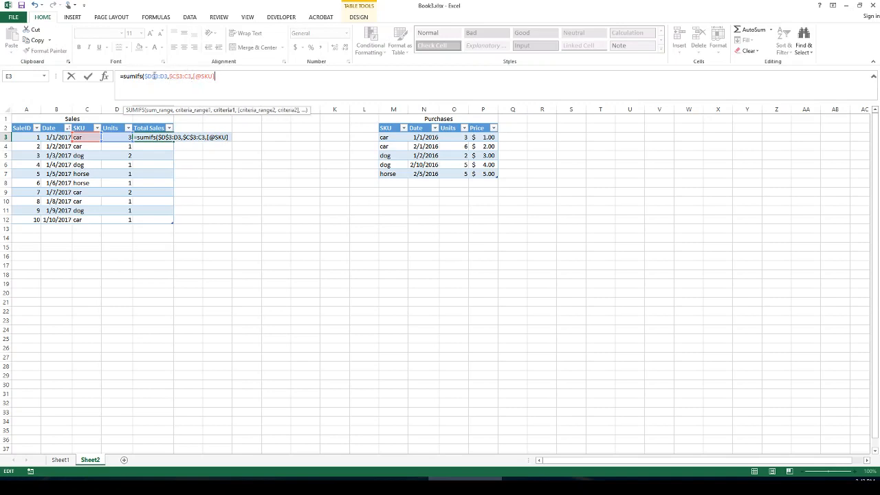
{"action": "key", "text": "Return"}
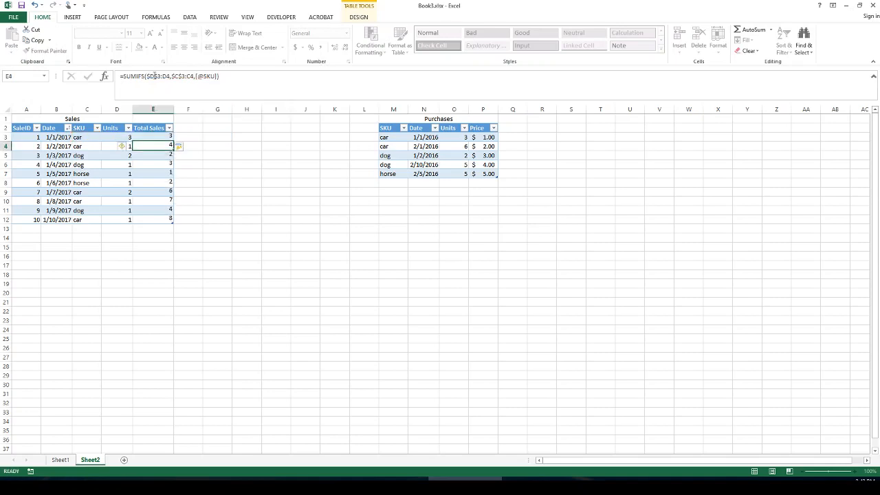
Compare the Total Sales formulas in rows 3 to 6 with the SKU and Units cells they cover
{"action": "left_click", "coordinate": [161, 140]}
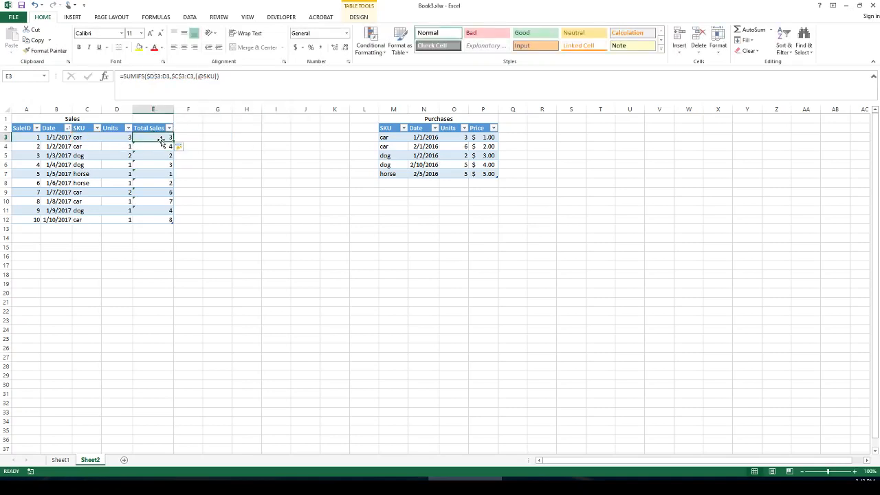
{"action": "left_click", "coordinate": [159, 146]}
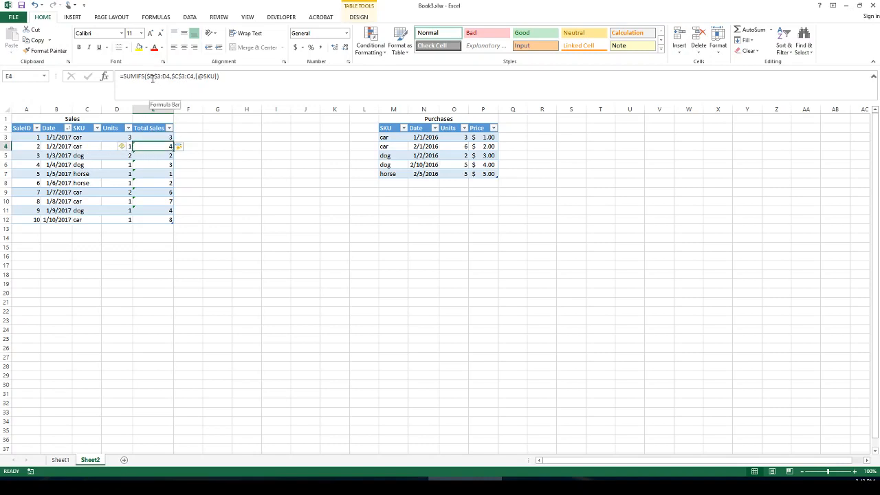
{"action": "left_click_drag", "start_coordinate": [117, 137], "coordinate": [118, 146]}
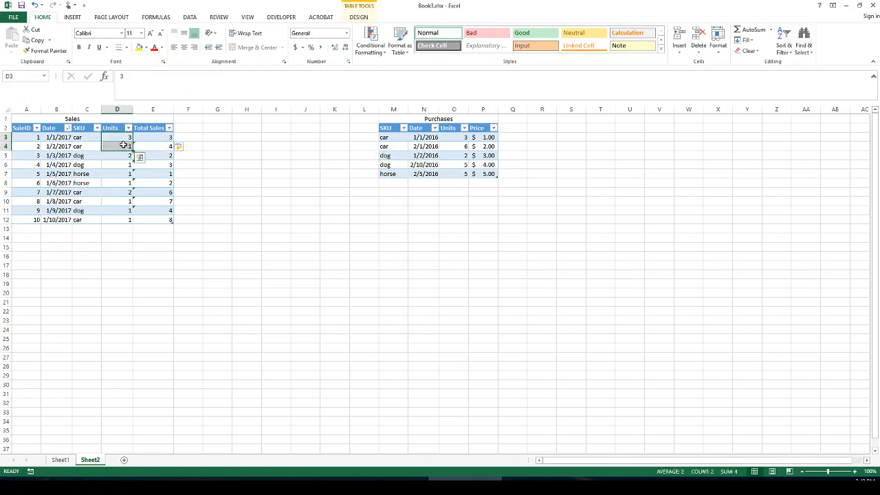
{"action": "left_click", "coordinate": [148, 146]}
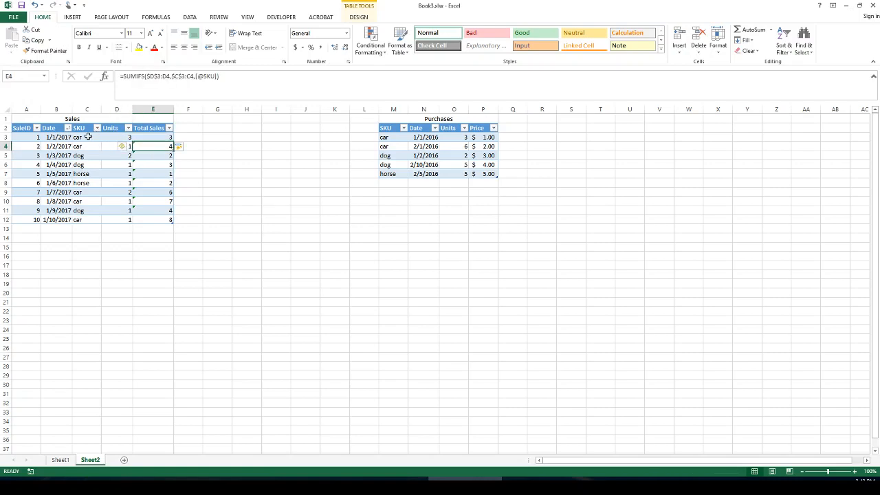
{"action": "left_click", "coordinate": [157, 158]}
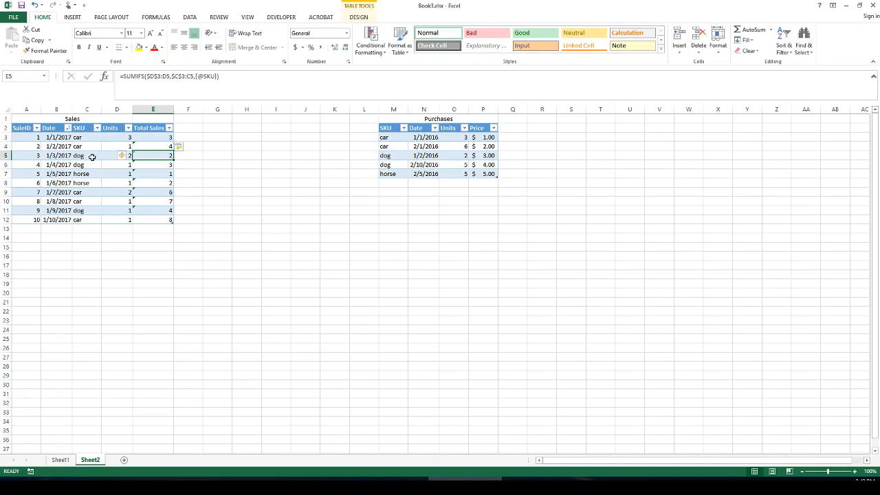
{"action": "left_click", "coordinate": [156, 165]}
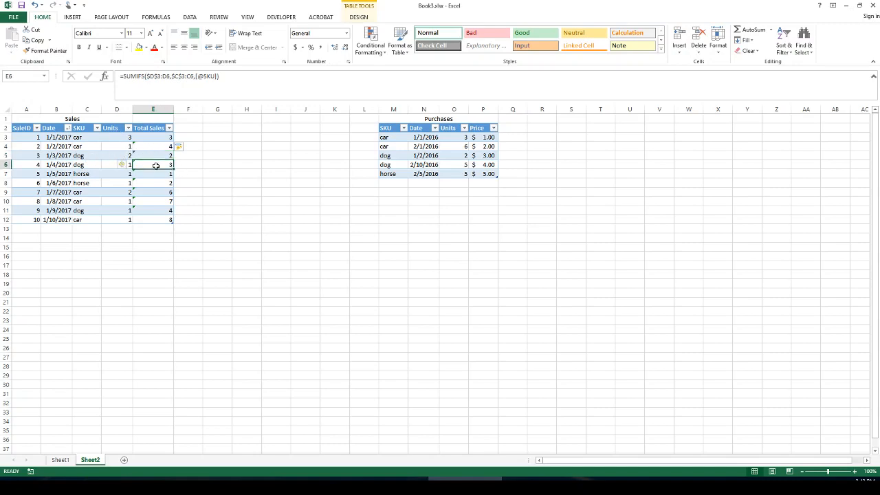
Examine how the ranges in the Total Sales formulas expand row by row down to E12
{"action": "key", "text": "Down"}
{"action": "key", "text": "Down"}
{"action": "key", "text": "Down"}
{"action": "key", "text": "Down"}
{"action": "key", "text": "Down"}
{"action": "key", "text": "Down"}
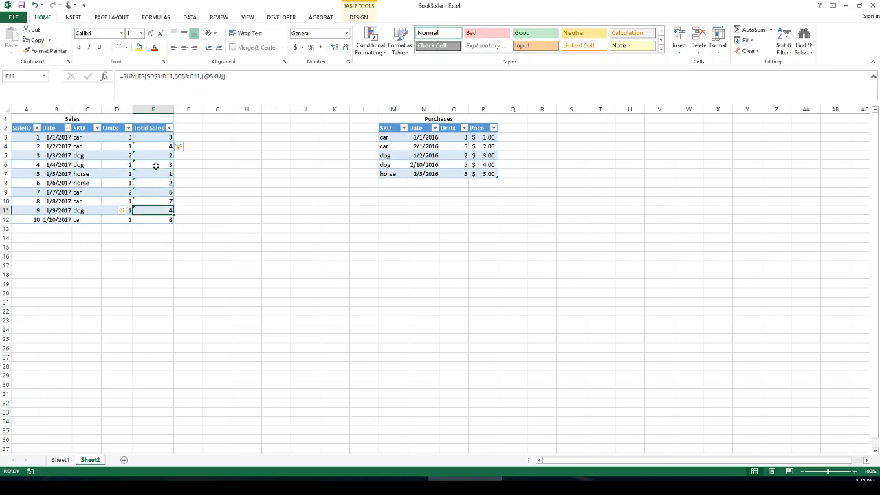
{"action": "key", "text": "Up"}
{"action": "key", "text": "Up"}
{"action": "key", "text": "Up"}
{"action": "key", "text": "Down"}
{"action": "key", "text": "Down"}
{"action": "key", "text": "Down"}
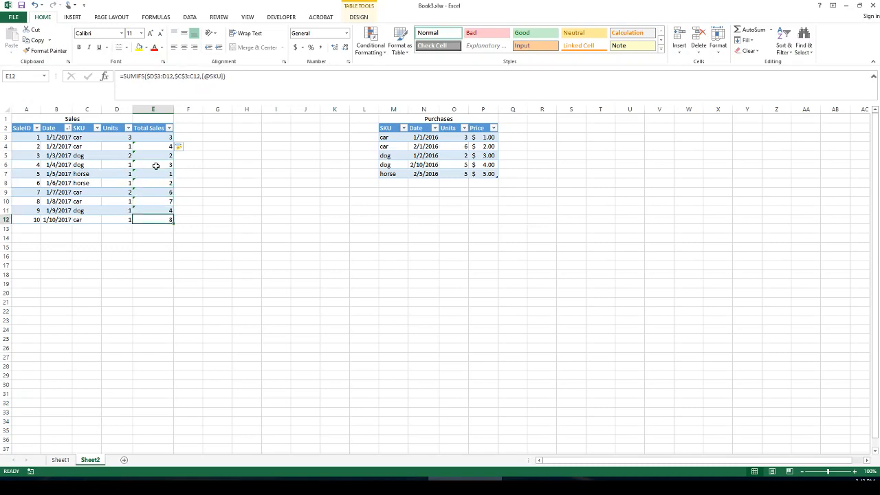
Recheck the Total Sales running totals for the car, dog and horse rows against their individual sales
{"action": "left_click", "coordinate": [152, 175]}
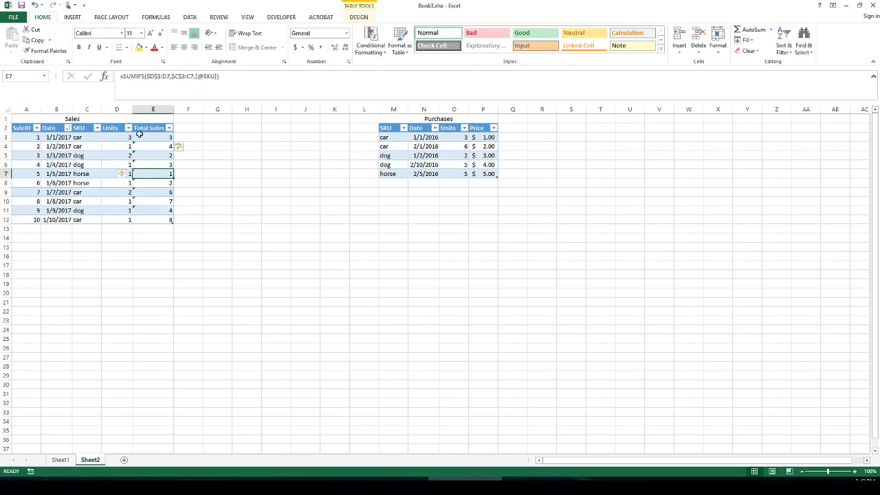
{"action": "key", "text": "Up"}
{"action": "key", "text": "Up"}
{"action": "key", "text": "Up"}
{"action": "key", "text": "Up"}
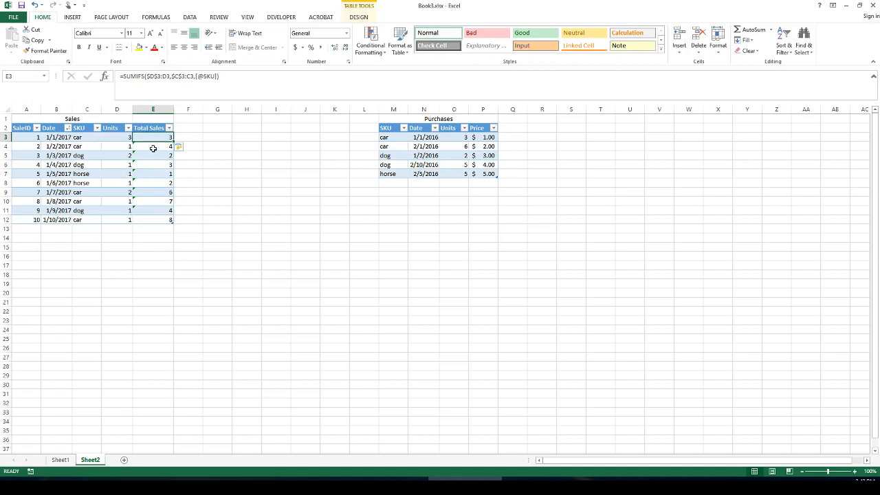
{"action": "left_click", "coordinate": [152, 147]}
{"action": "left_click", "coordinate": [155, 156]}
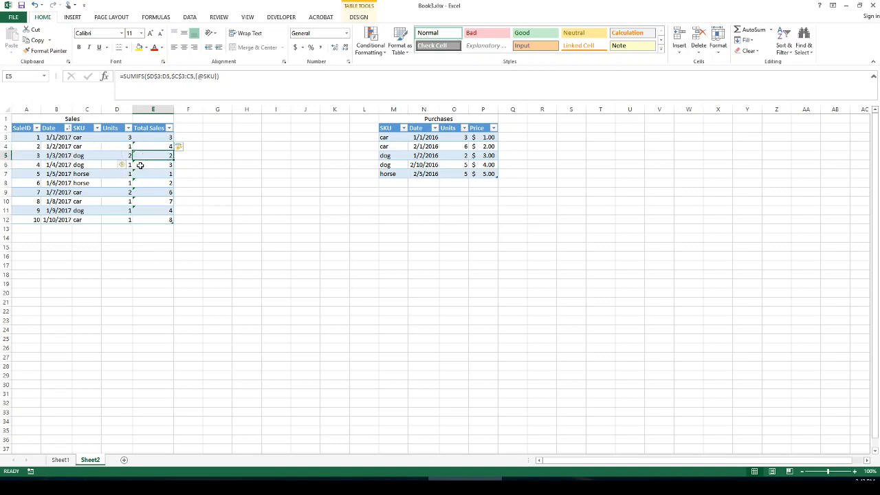
{"action": "left_click", "coordinate": [140, 165]}
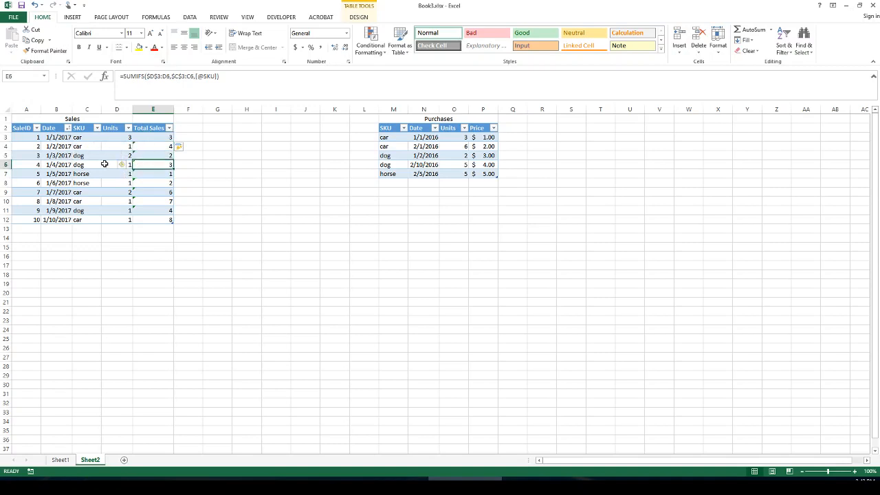
{"action": "left_click", "coordinate": [147, 183]}
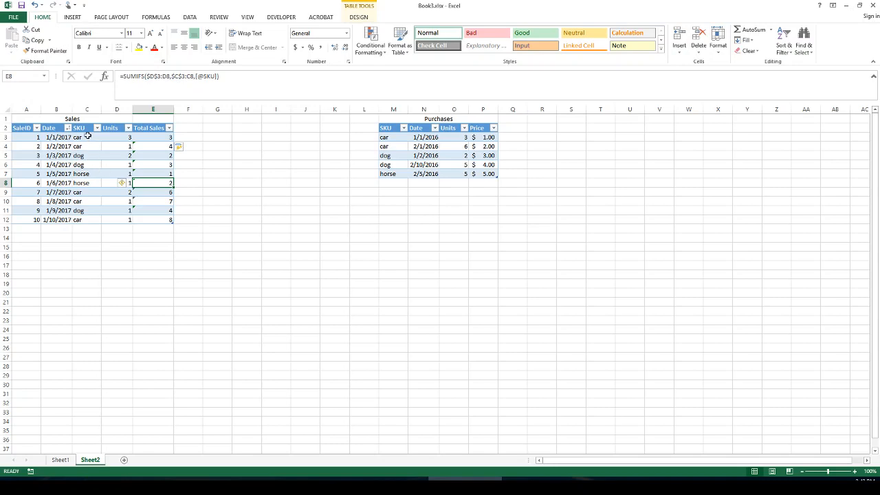
{"action": "left_click_drag", "start_coordinate": [29, 138], "coordinate": [152, 139]}
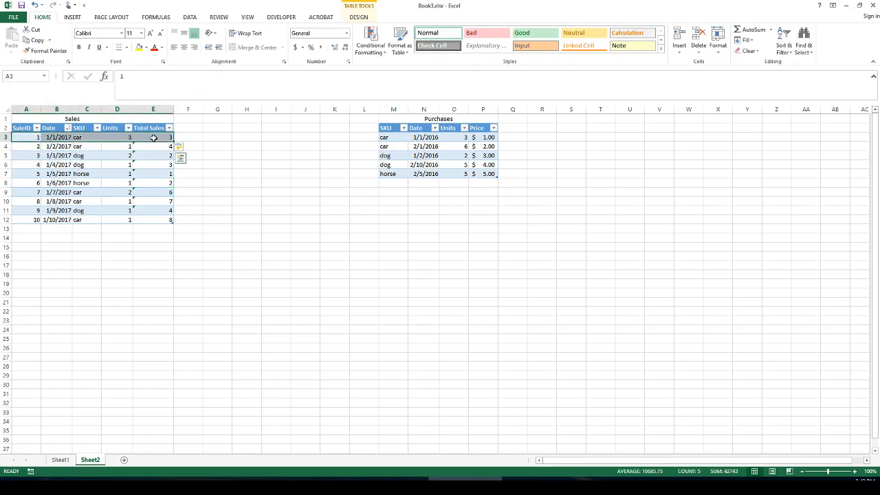
{"action": "left_click", "coordinate": [146, 146]}
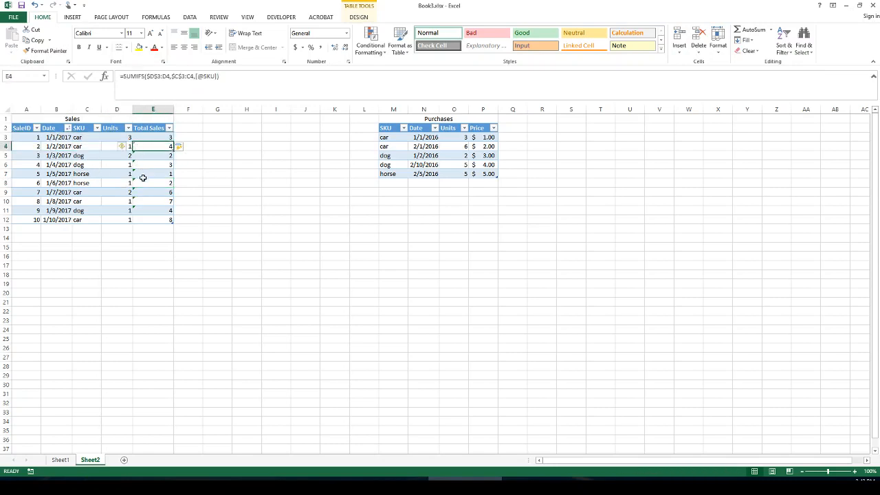
{"action": "left_click", "coordinate": [152, 211]}
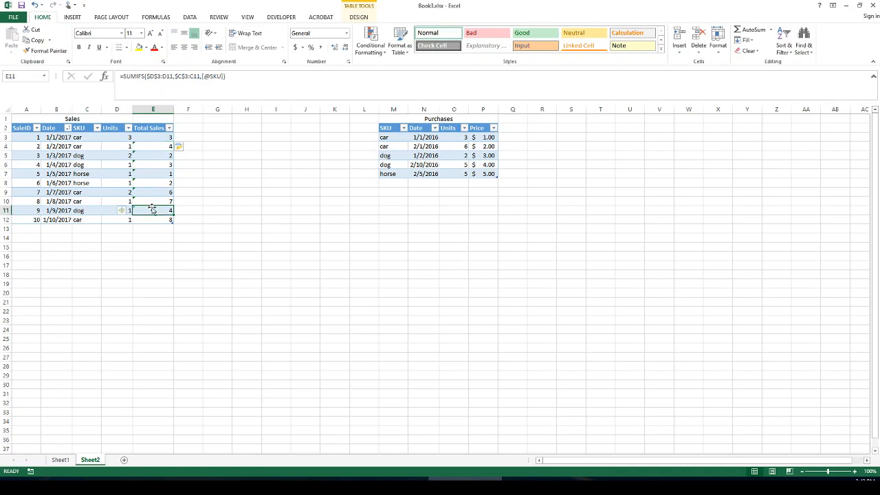
Add a Total Purchased column to the Purchases table in column Q and fit its width to the header
{"action": "left_click", "coordinate": [364, 227]}
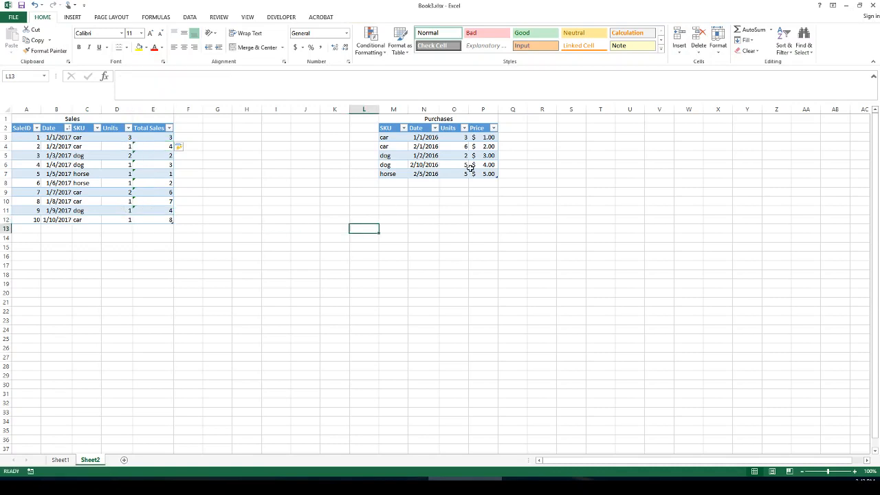
{"action": "left_click", "coordinate": [515, 136]}
{"action": "left_click", "coordinate": [524, 129]}
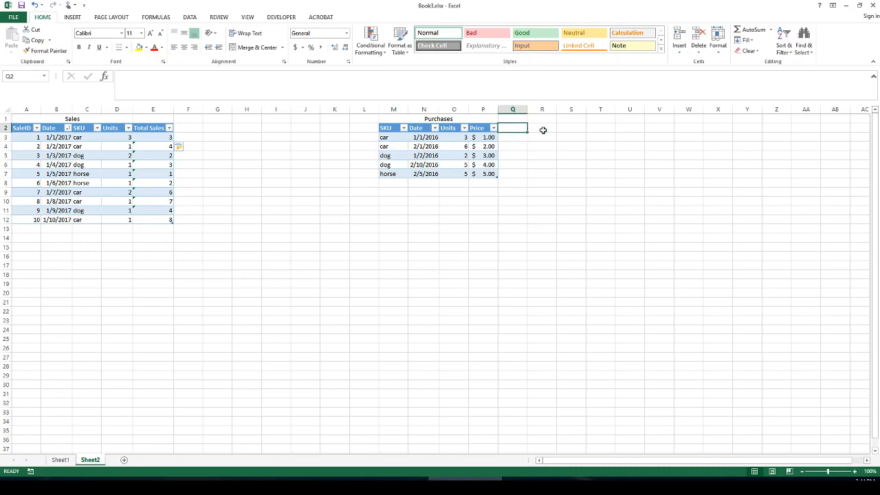
{"action": "type", "text": "Total"}
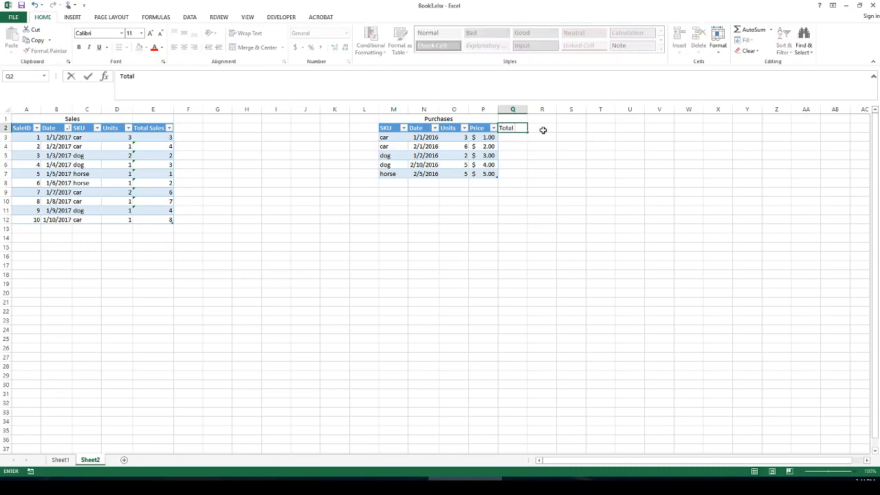
{"action": "type", "text": " Purchased"}
{"action": "key", "text": "Return"}
{"action": "double_click", "coordinate": [528, 109]}
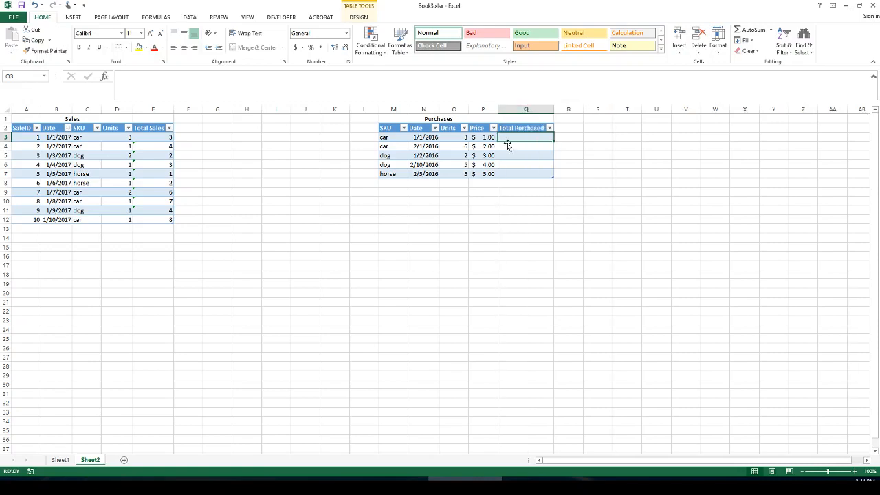
Start a SUMIFS formula in Q3 of the Total Purchased column with the expanding Units range $O$3:O3 as the sum range
{"action": "type", "text": "=s"}
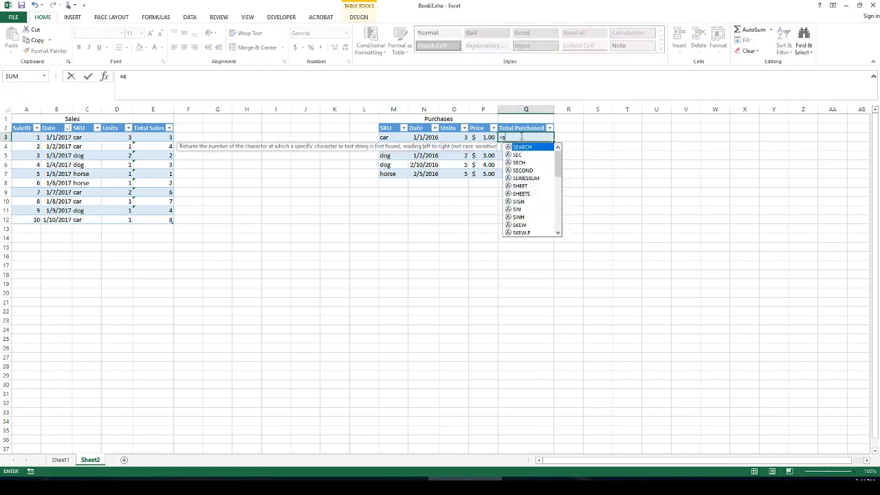
{"action": "type", "text": "umif"}
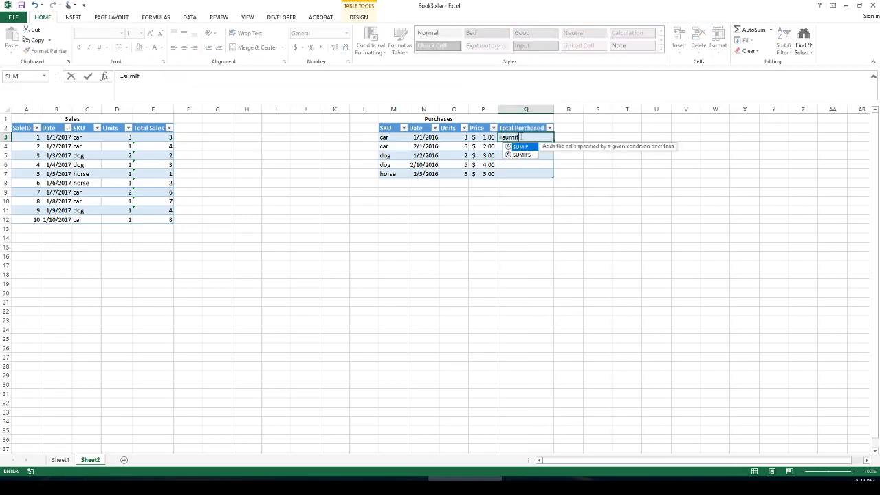
{"action": "type", "text": "s("}
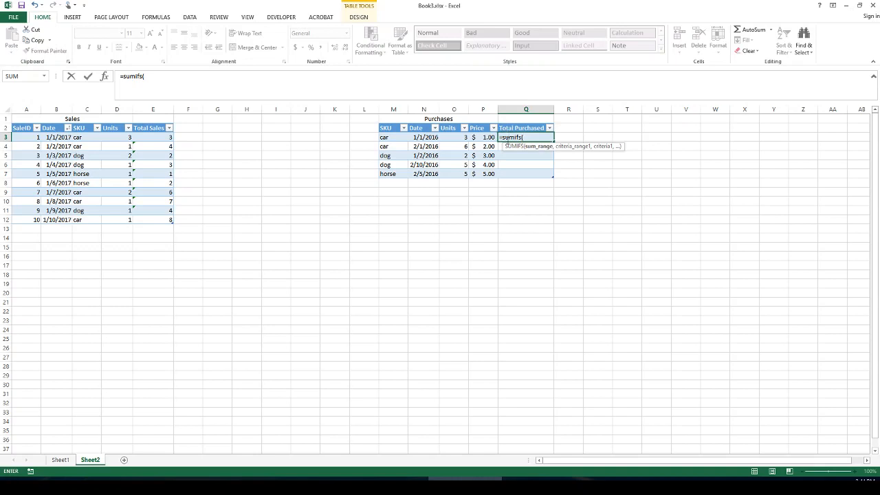
{"action": "left_click", "coordinate": [460, 138]}
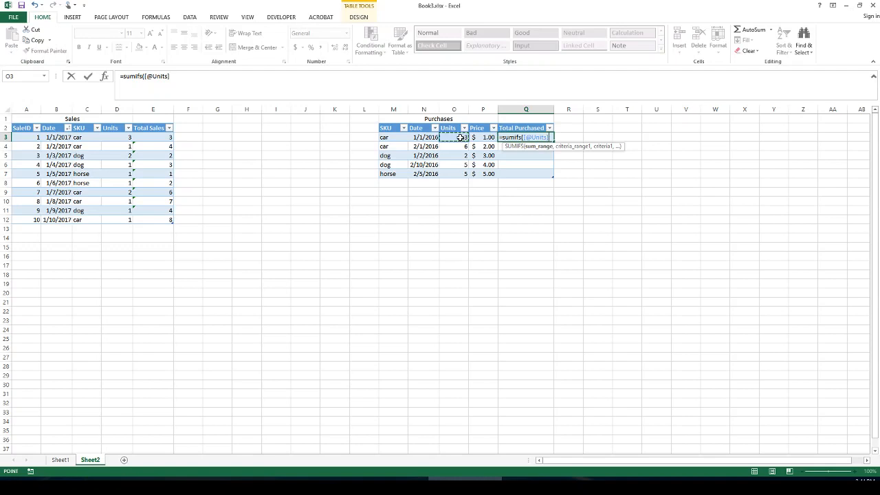
{"action": "left_click_drag", "start_coordinate": [170, 76], "coordinate": [146, 76]}
{"action": "key", "text": "BackSpace"}
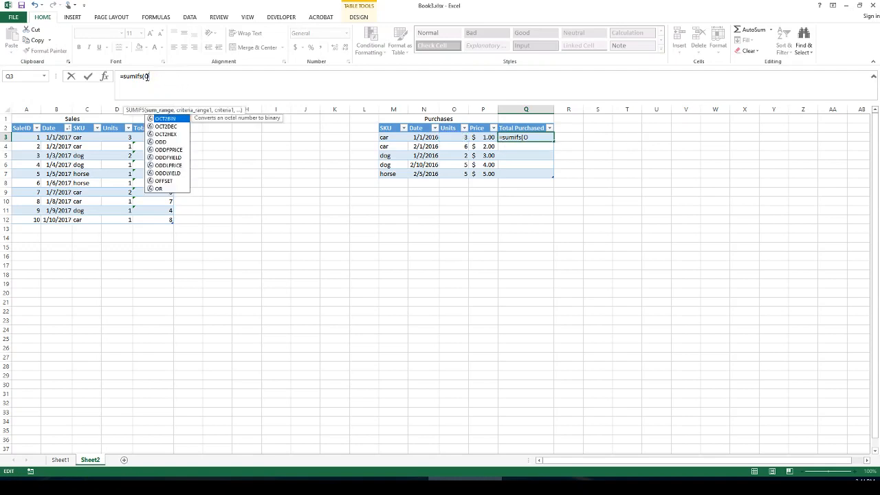
{"action": "type", "text": "O3"}
{"action": "key", "text": "F4"}
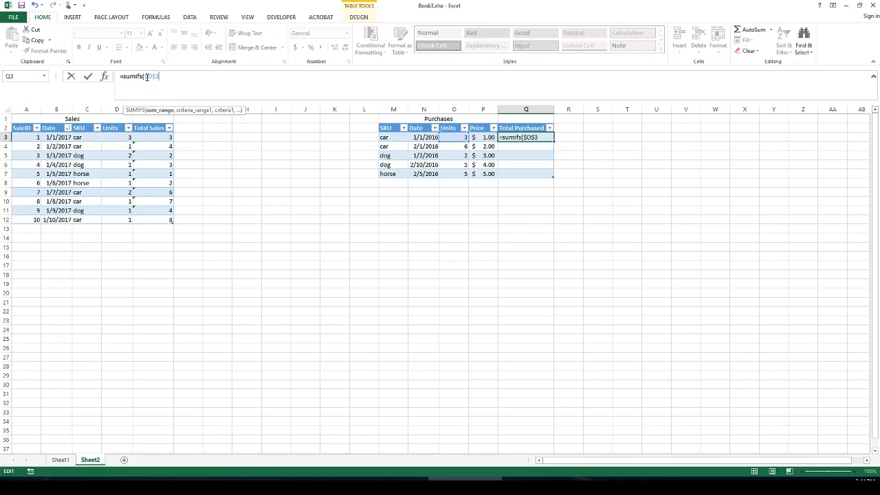
{"action": "type", "text": ":O3,"}
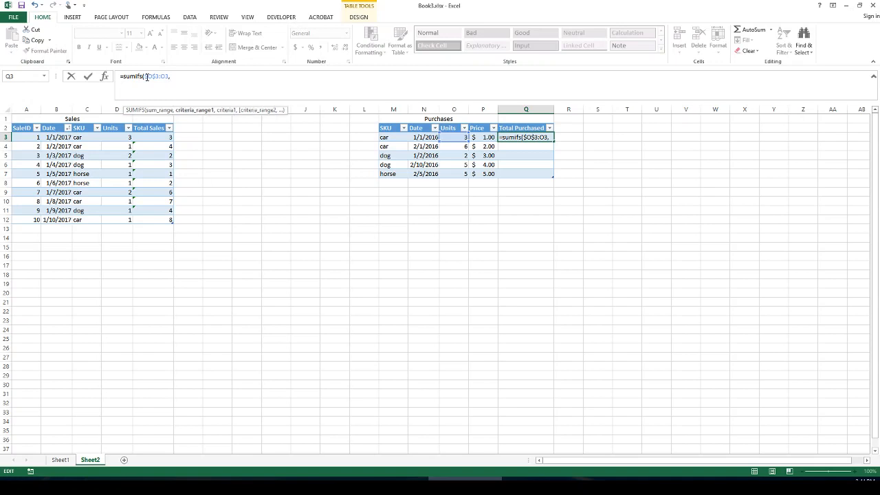
{"action": "type", "text": "M3"}
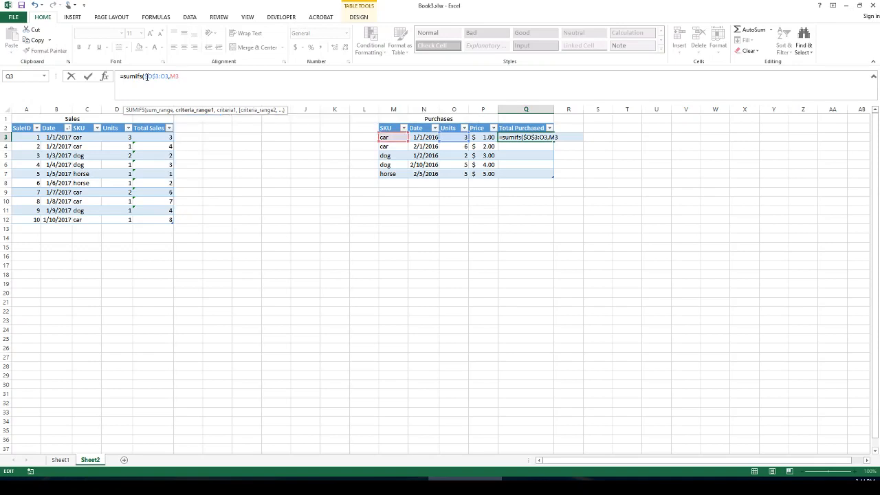
{"action": "key", "text": "F4"}
{"action": "type", "text": ",M"}
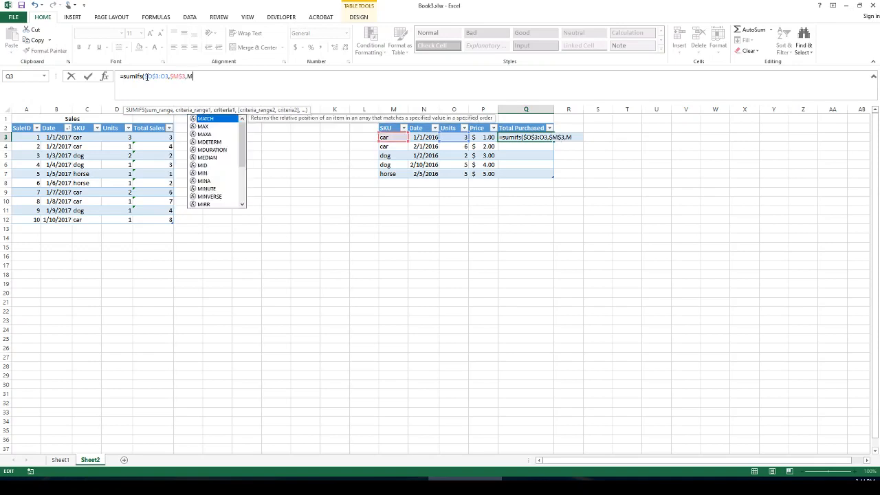
{"action": "type", "text": "3,"}
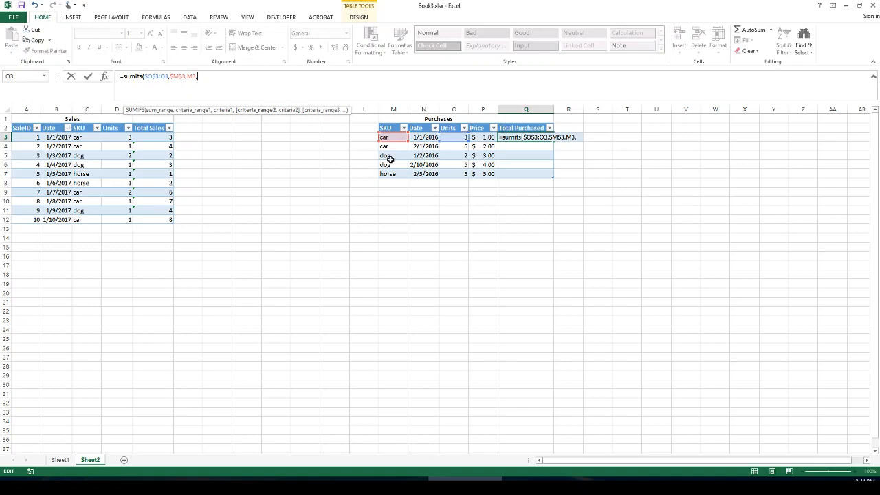
{"action": "left_click", "coordinate": [389, 137]}
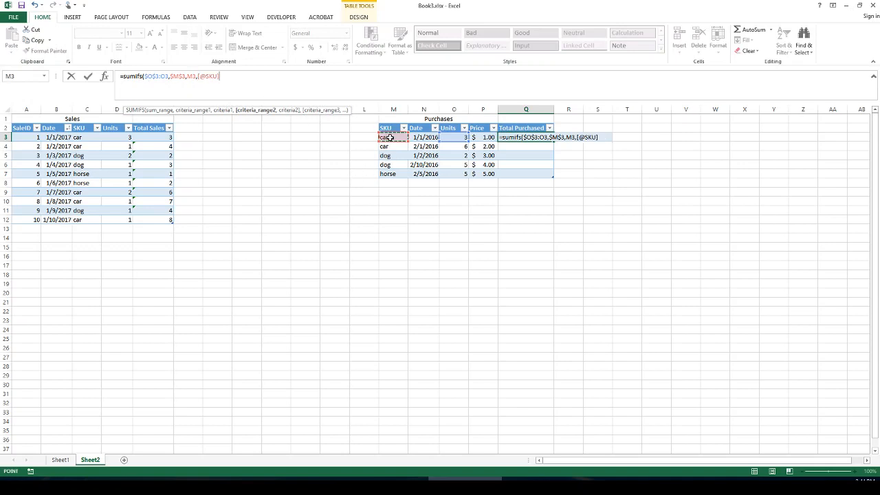
{"action": "key", "text": "Return"}
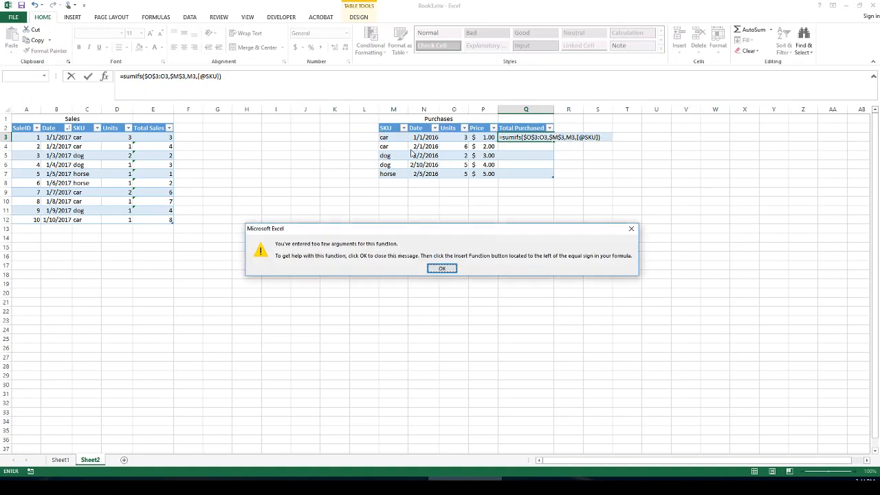
{"action": "left_click", "coordinate": [441, 269]}
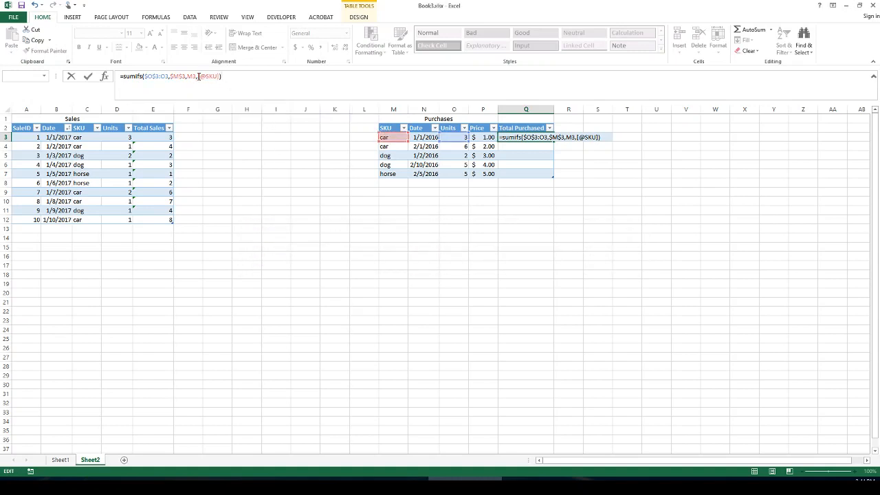
Correct the criteria range in the Q3 formula to $M$3:M3 and enter it to fill the Total Purchased column
{"action": "left_click", "coordinate": [199, 77]}
{"action": "left_click", "coordinate": [188, 77]}
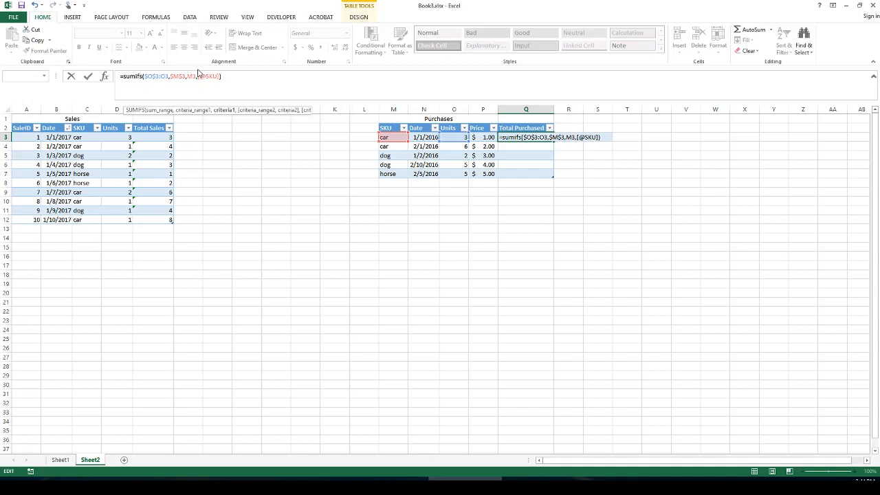
{"action": "key", "text": "BackSpace"}
{"action": "type", "text": ":"}
{"action": "left_click", "coordinate": [237, 76]}
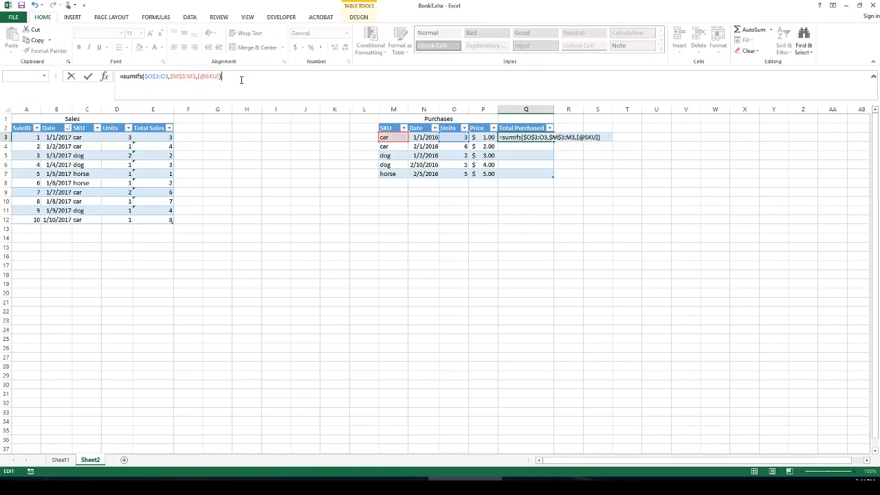
{"action": "key", "text": "Return"}
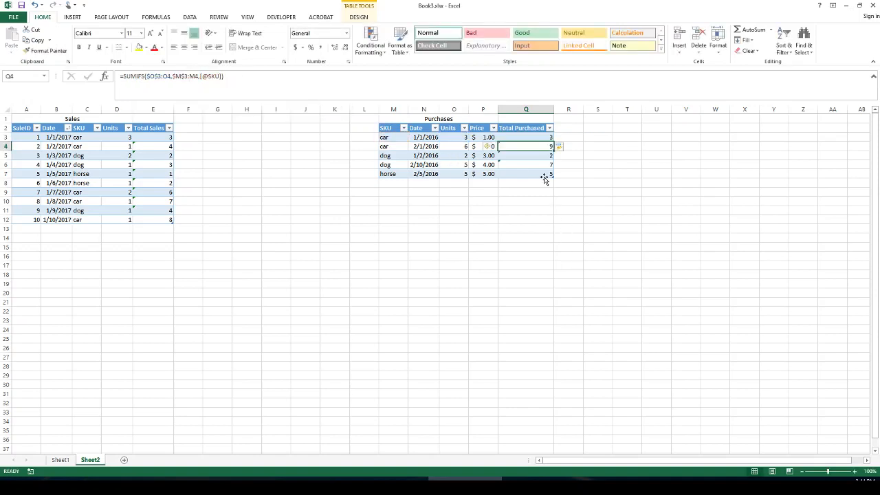
Check the Total Purchased running totals against the individual Units of the car, dog and horse purchases
{"action": "left_click", "coordinate": [463, 137]}
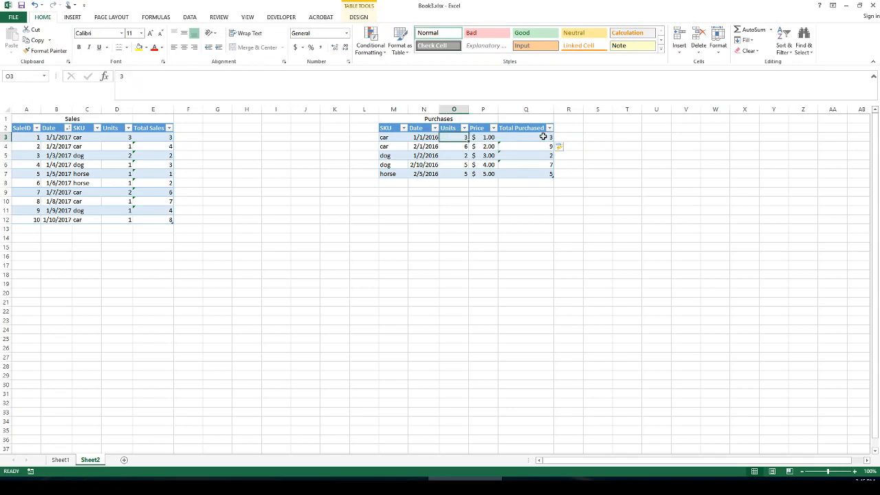
{"action": "left_click", "coordinate": [453, 148]}
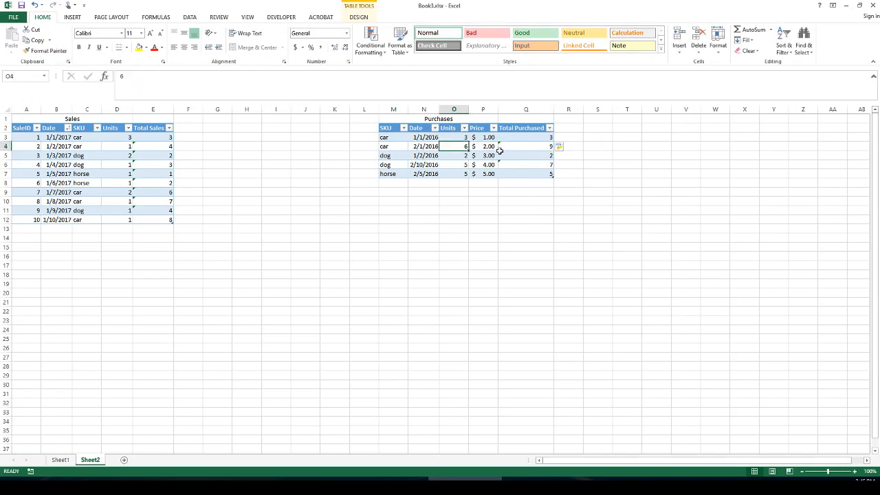
{"action": "left_click", "coordinate": [462, 161]}
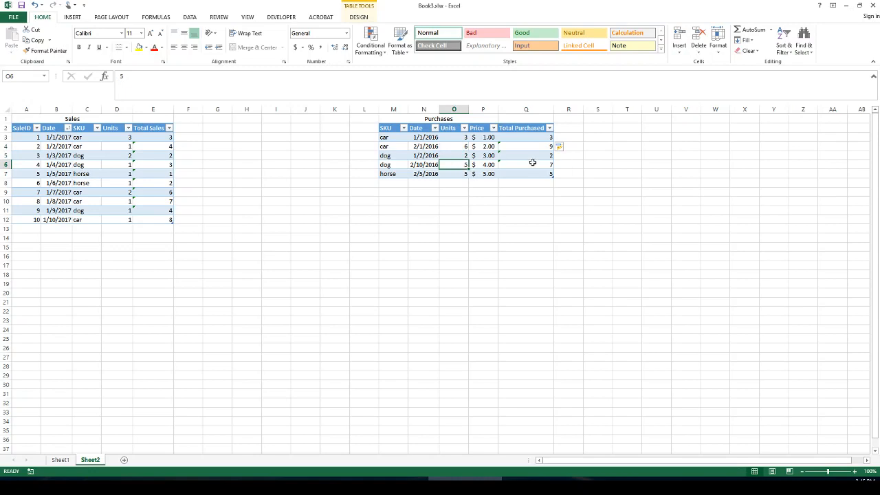
{"action": "left_click", "coordinate": [455, 175]}
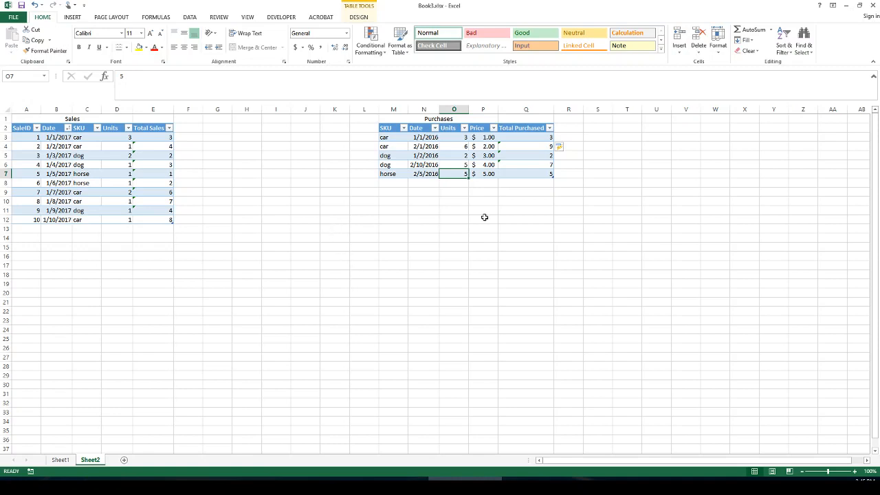
{"action": "left_click_drag", "start_coordinate": [420, 204], "coordinate": [417, 207]}
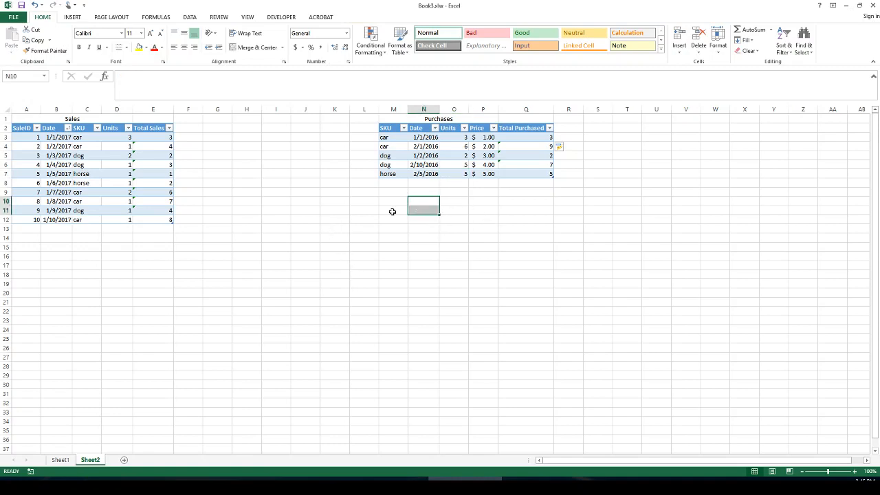
{"action": "left_click", "coordinate": [381, 214]}
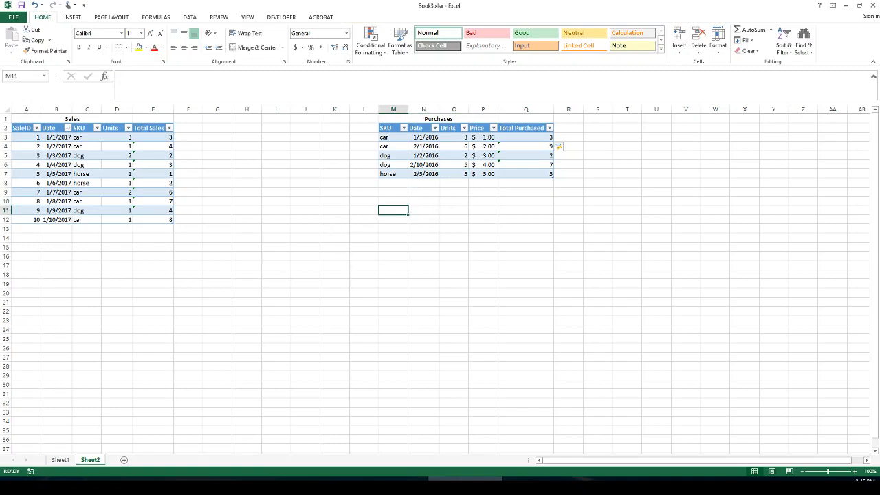